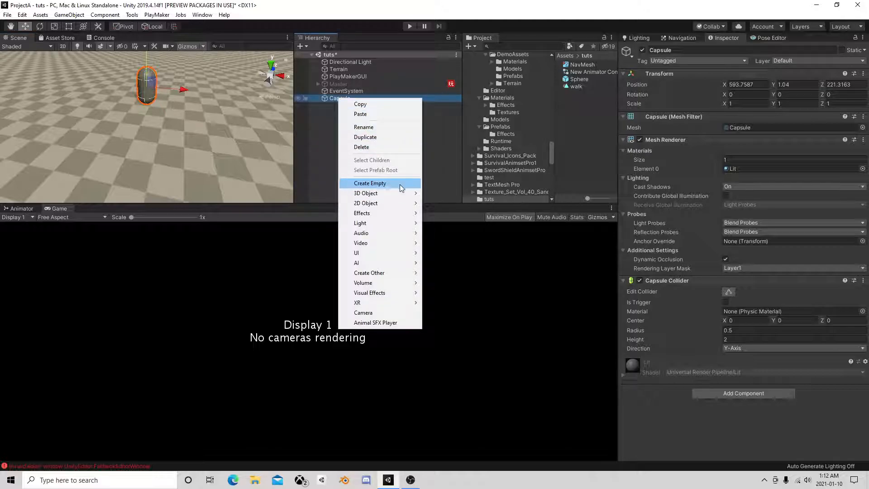
Step: Create an empty GameObject under the Capsule, another empty nested inside it, and a Camera inside the inner one
{"action": "left_click", "coordinate": [390, 187]}
{"action": "right_click", "coordinate": [353, 105]}
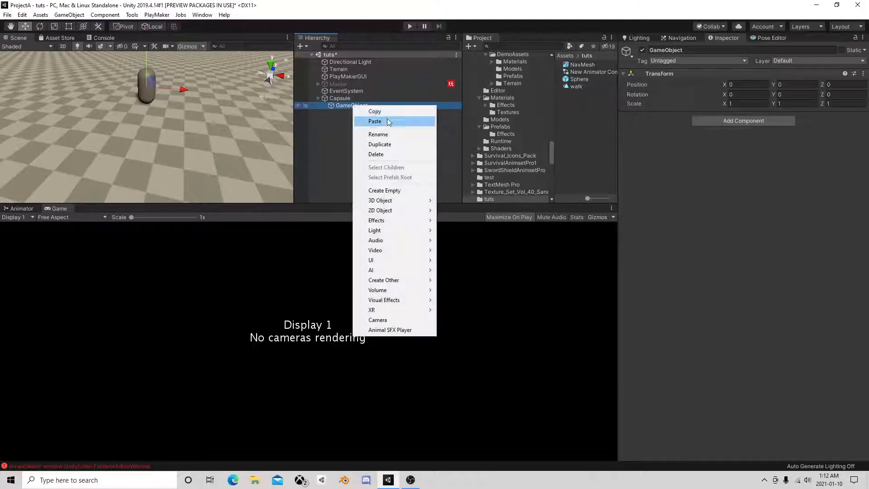
{"action": "left_click", "coordinate": [398, 190]}
{"action": "right_click", "coordinate": [355, 114]}
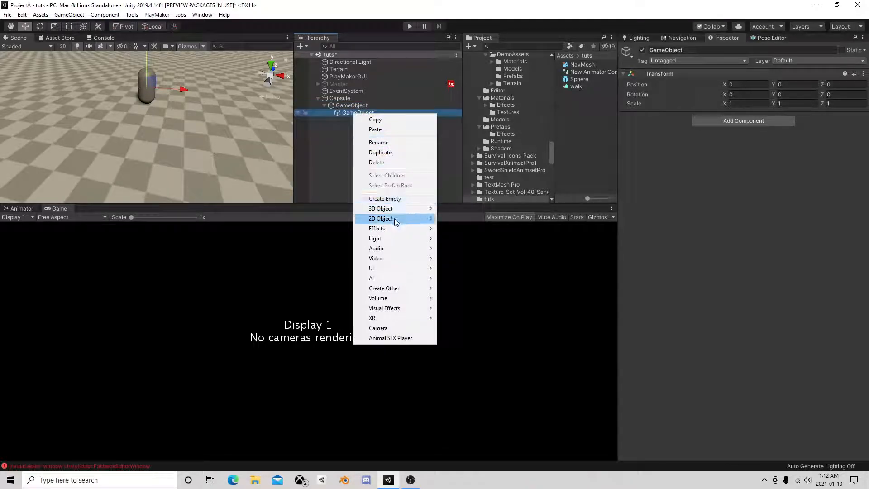
{"action": "left_click", "coordinate": [387, 331]}
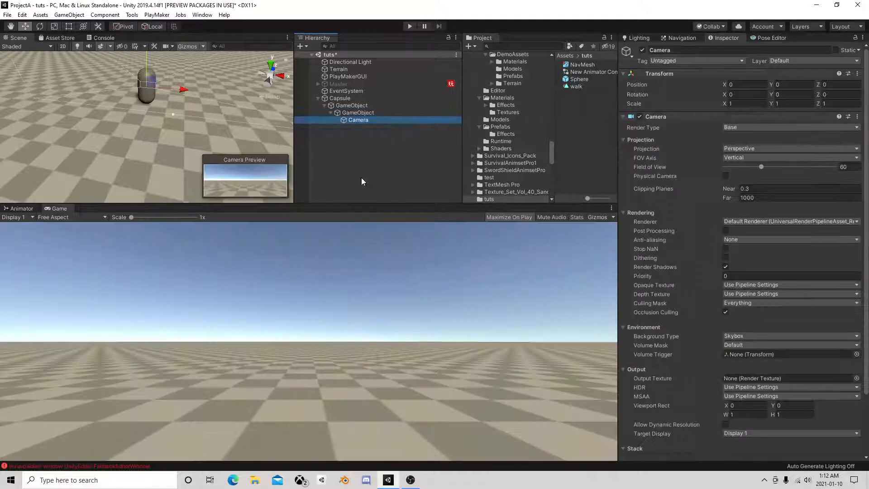
Step: Move the Capsule's outer child GameObject up to about Y 0.74 and forward to about Z 0.2
{"action": "left_click", "coordinate": [350, 106]}
{"action": "right_click_drag", "start_coordinate": [154, 86], "coordinate": [151, 68]}
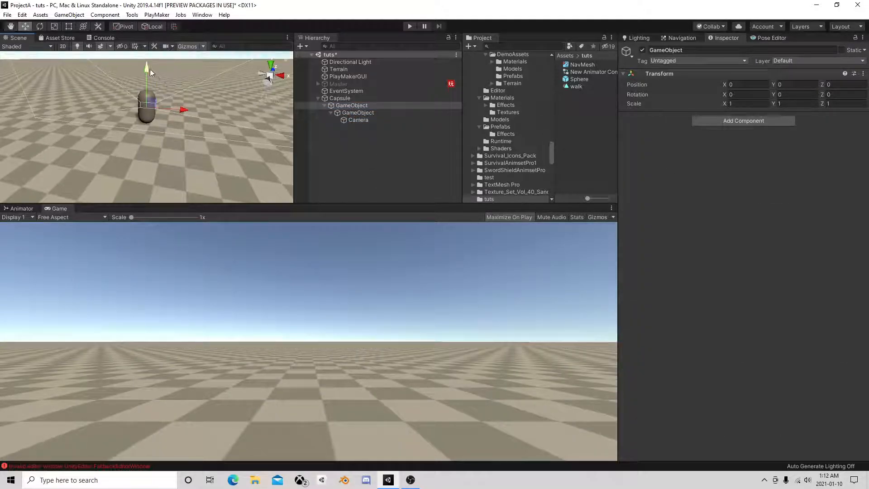
{"action": "left_click_drag", "start_coordinate": [150, 69], "coordinate": [149, 57]}
{"action": "right_click_drag", "start_coordinate": [151, 57], "coordinate": [135, 85]}
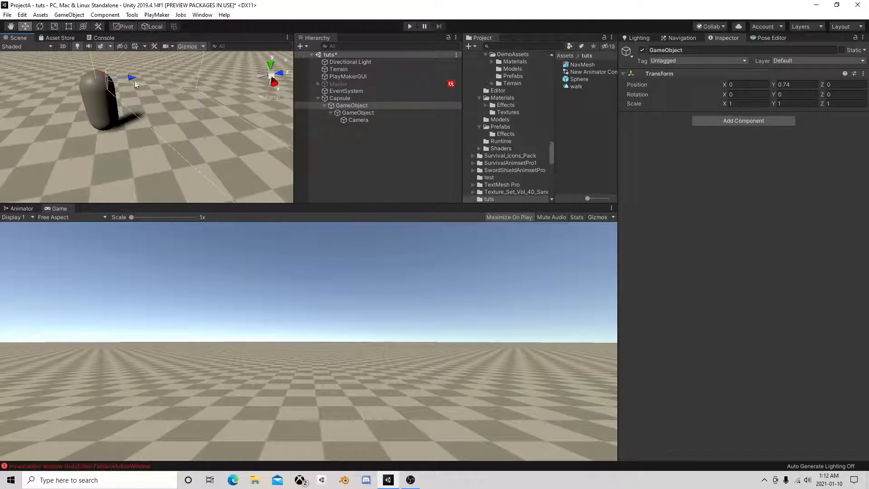
{"action": "left_click", "coordinate": [354, 113]}
{"action": "left_click", "coordinate": [357, 120]}
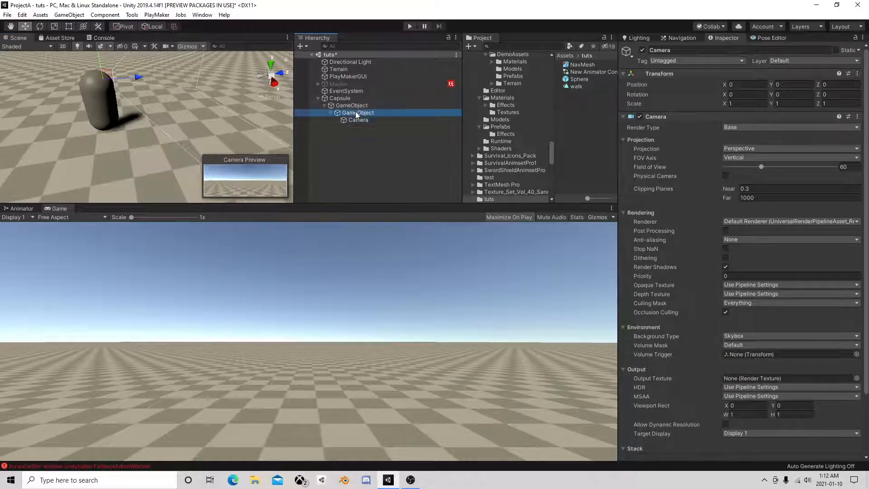
{"action": "left_click", "coordinate": [352, 100]}
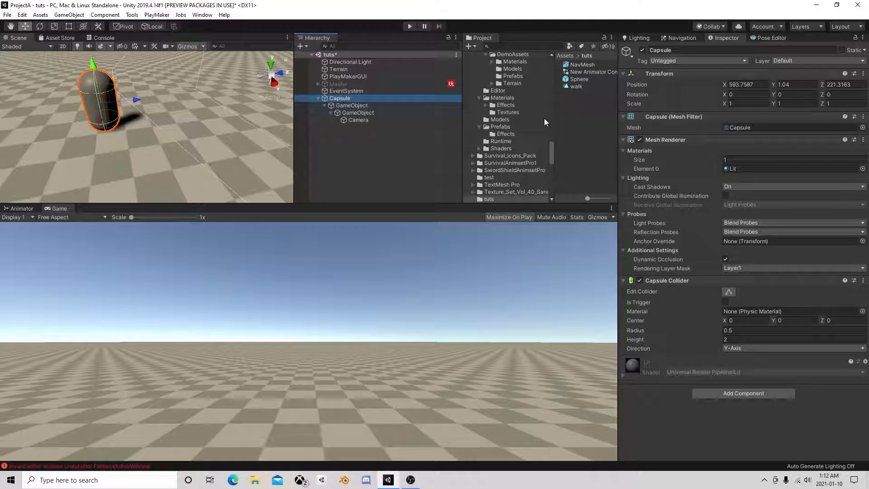
Step: Add a PlayMakerFSM component to the outer child GameObject and open its state machine for editing
{"action": "left_click", "coordinate": [363, 105]}
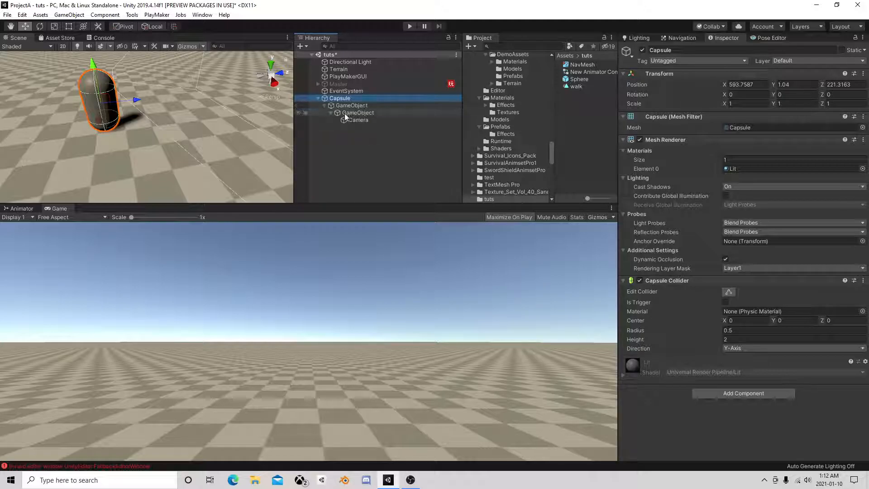
{"action": "left_click", "coordinate": [744, 120]}
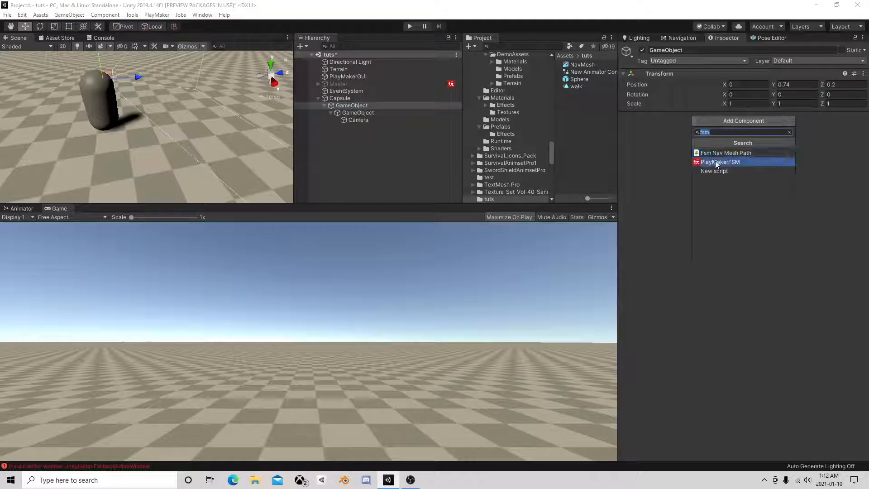
{"action": "left_click", "coordinate": [749, 162]}
{"action": "left_click", "coordinate": [857, 129]}
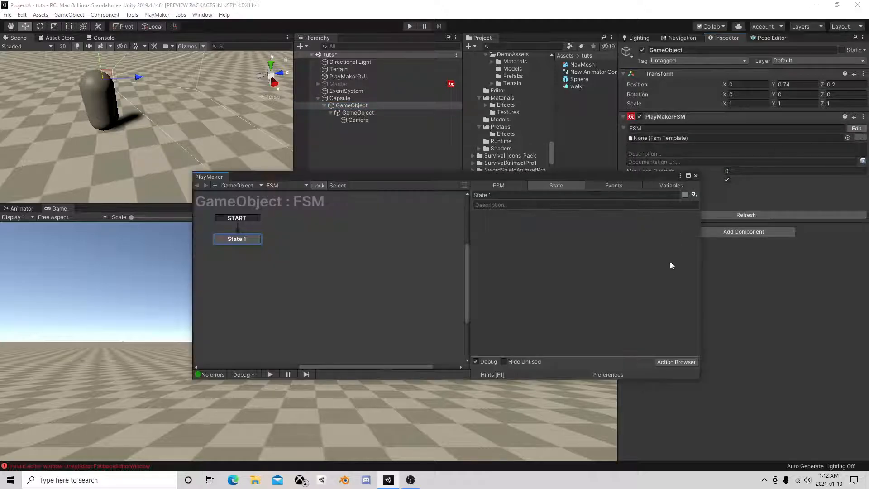
Step: Add the Mouse Look action to State 1 of the outer GameObject's FSM
{"action": "left_click", "coordinate": [668, 362]}
{"action": "type", "text": "mou"}
{"action": "double_click", "coordinate": [364, 137]}
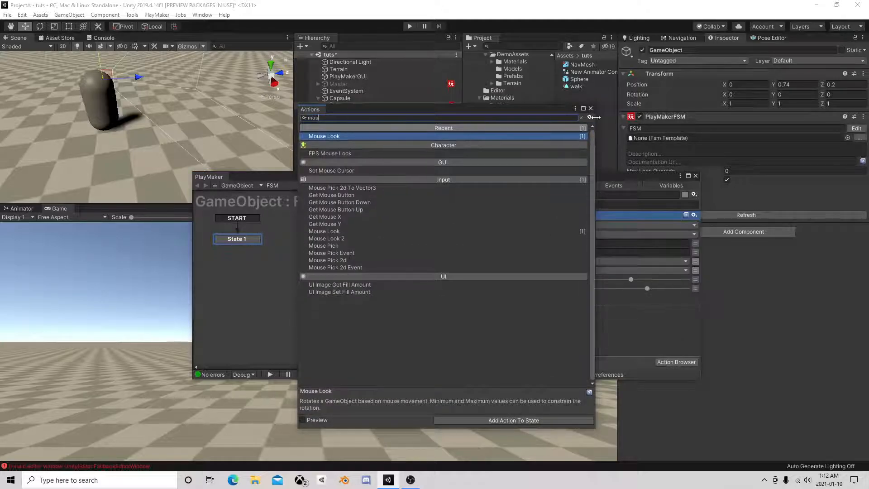
{"action": "left_click", "coordinate": [591, 108]}
Step: Set the Mouse Look sensitivity to 3 for X and -3 for Y, and close the FSM editor
{"action": "left_click", "coordinate": [574, 245]}
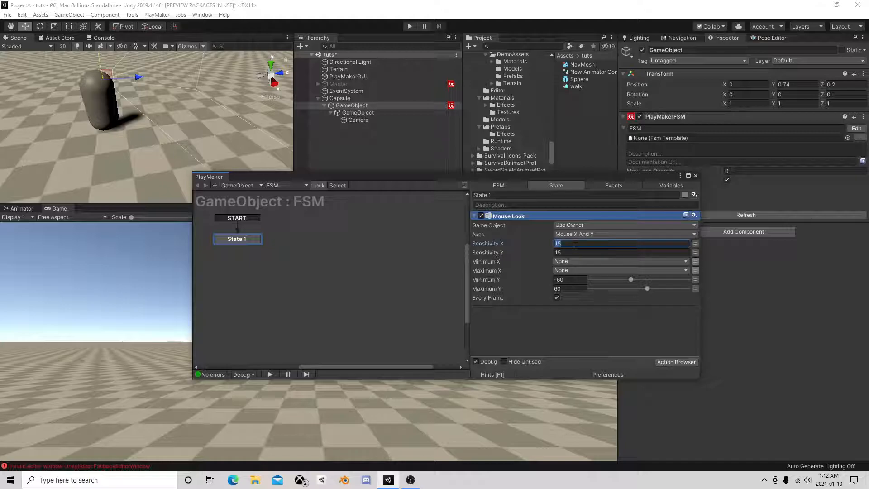
{"action": "left_click", "coordinate": [575, 251]}
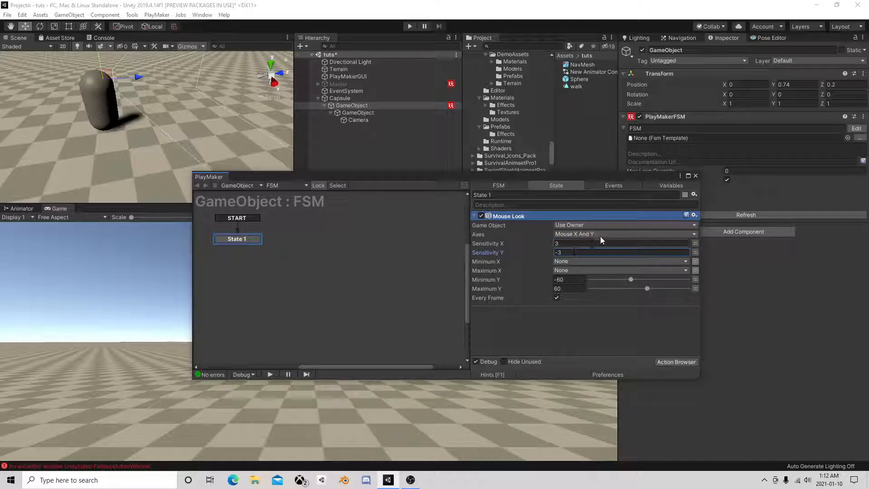
{"action": "left_click", "coordinate": [696, 177]}
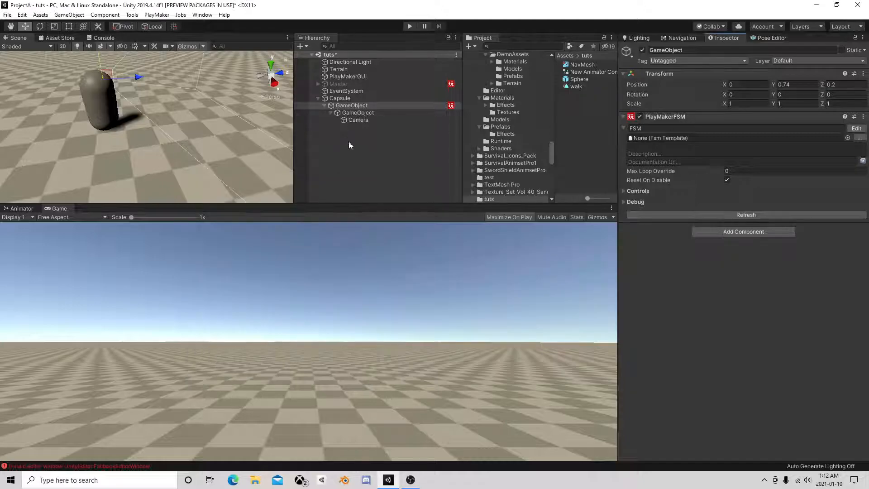
Step: Add an Animator component to the inner GameObject that holds the Camera
{"action": "left_click", "coordinate": [356, 112]}
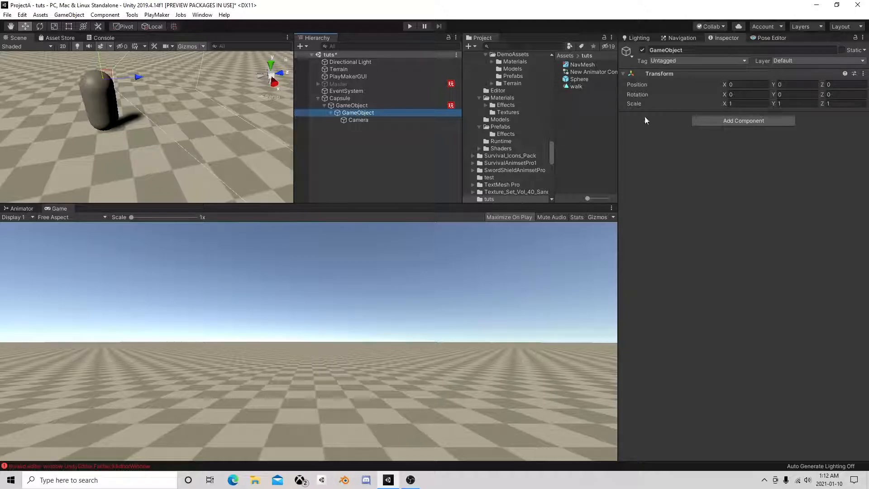
{"action": "left_click", "coordinate": [711, 121]}
{"action": "type", "text": "ani"}
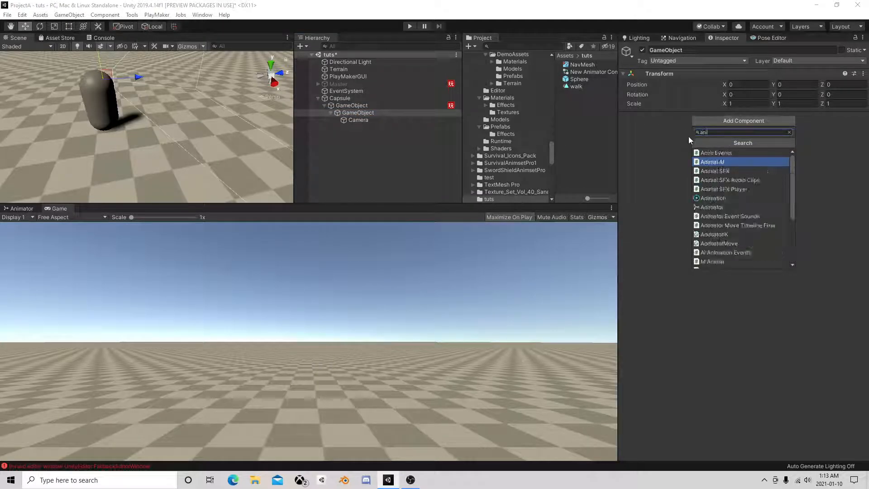
{"action": "left_click", "coordinate": [724, 207]}
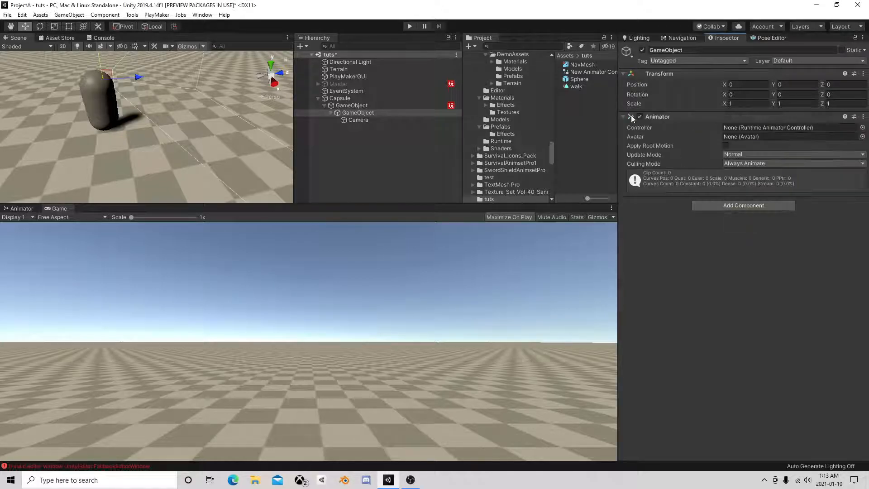
Step: Create an Animator Controller named demofps in the tuts folder and assign it to the inner GameObject's Animator
{"action": "right_click", "coordinate": [583, 111]}
{"action": "mouse_move", "coordinate": [607, 116]}
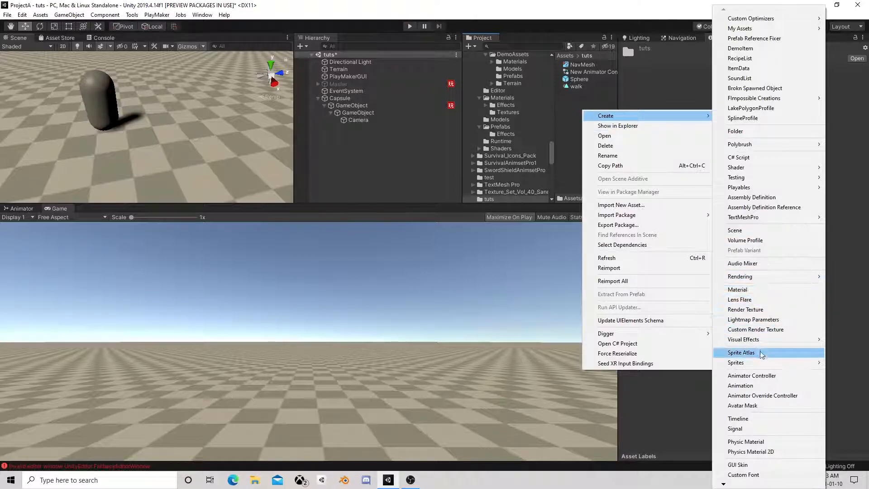
{"action": "left_click", "coordinate": [751, 376]}
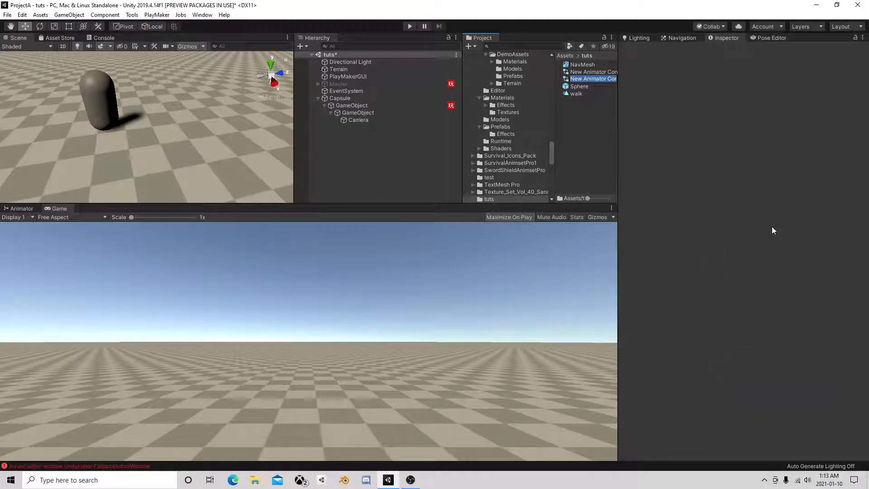
{"action": "type", "text": "demofp"}
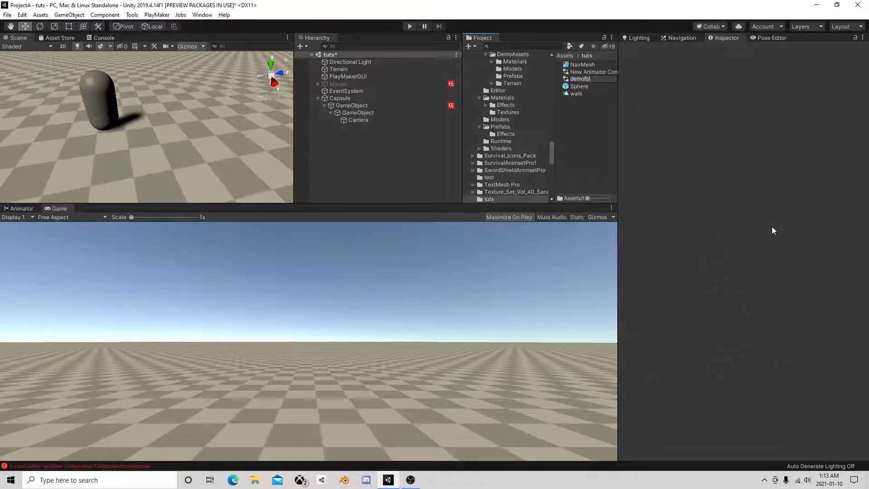
{"action": "left_click", "coordinate": [771, 226]}
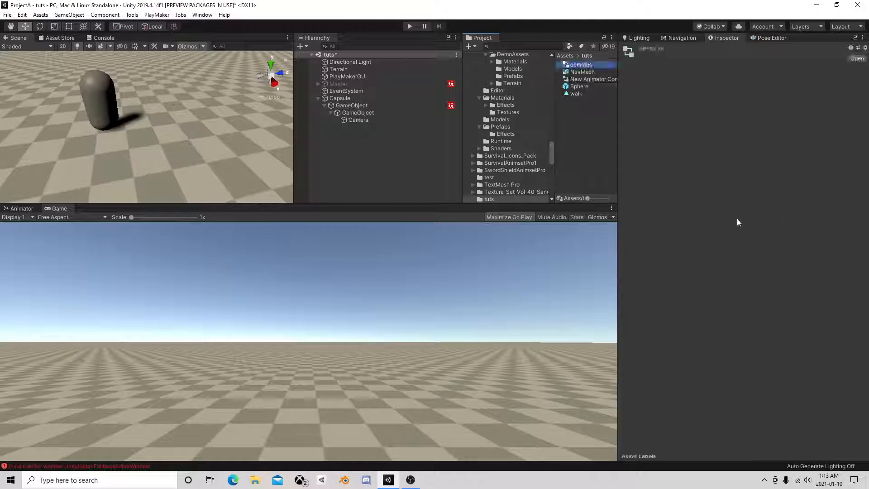
{"action": "left_click", "coordinate": [366, 115]}
{"action": "left_click_drag", "start_coordinate": [581, 65], "coordinate": [760, 127]}
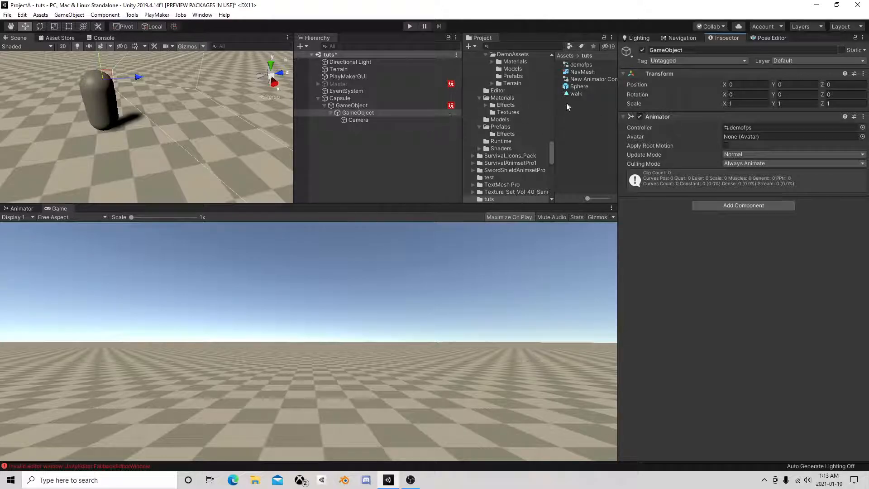
Step: Create an animation clip named moving for the inner GameObject, saved in the tuts folder
{"action": "left_click", "coordinate": [345, 113]}
{"action": "left_click", "coordinate": [202, 15]}
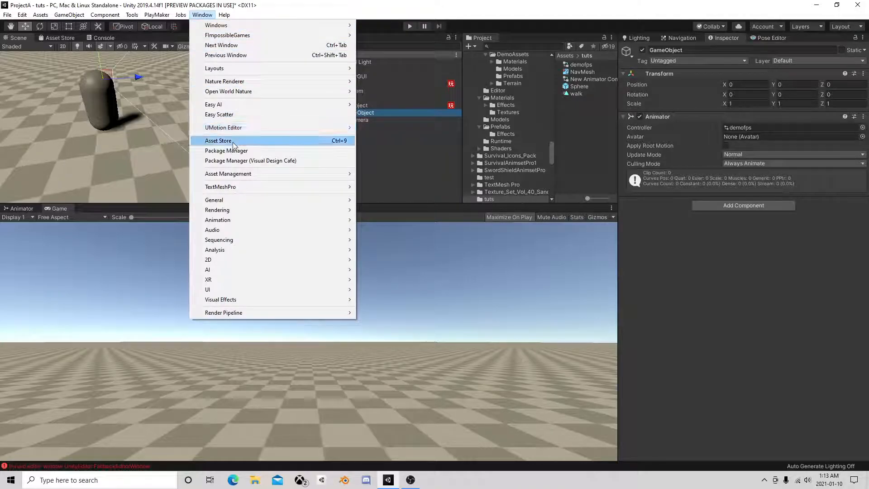
{"action": "mouse_move", "coordinate": [241, 220]}
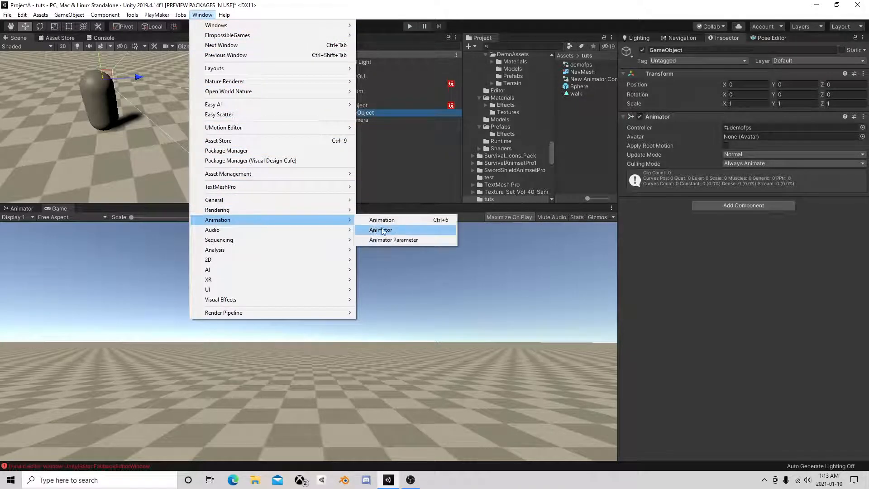
{"action": "left_click", "coordinate": [385, 220]}
{"action": "left_click", "coordinate": [298, 340]}
{"action": "type", "text": "move"}
{"action": "type", "text": "ing"}
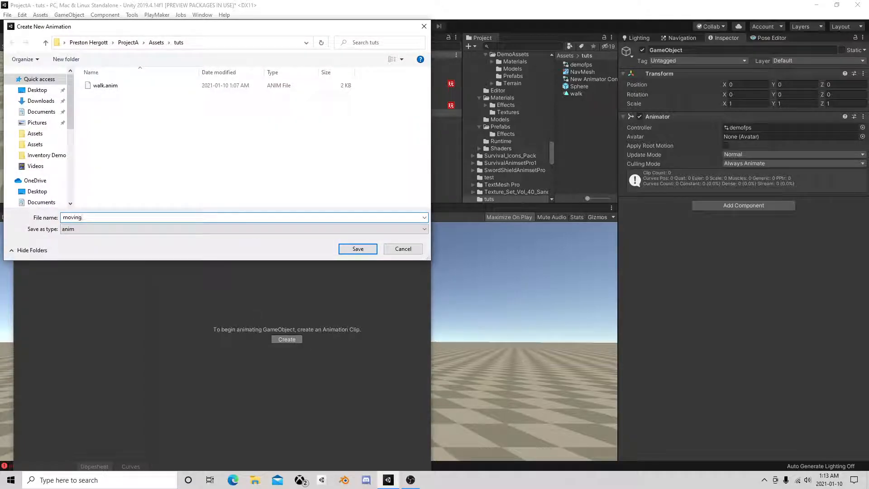
{"action": "key", "text": "Return"}
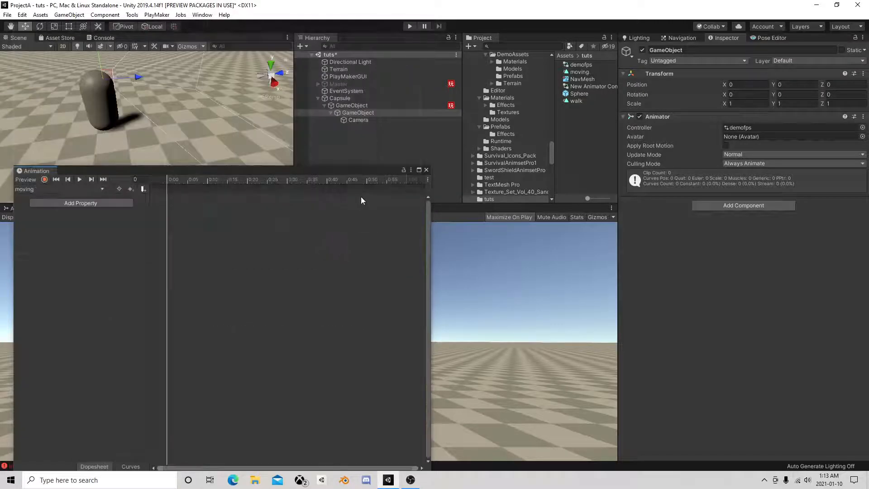
Step: Start recording the moving clip and key the inner GameObject's position at frame 0 with Y set to 0
{"action": "left_click", "coordinate": [44, 179]}
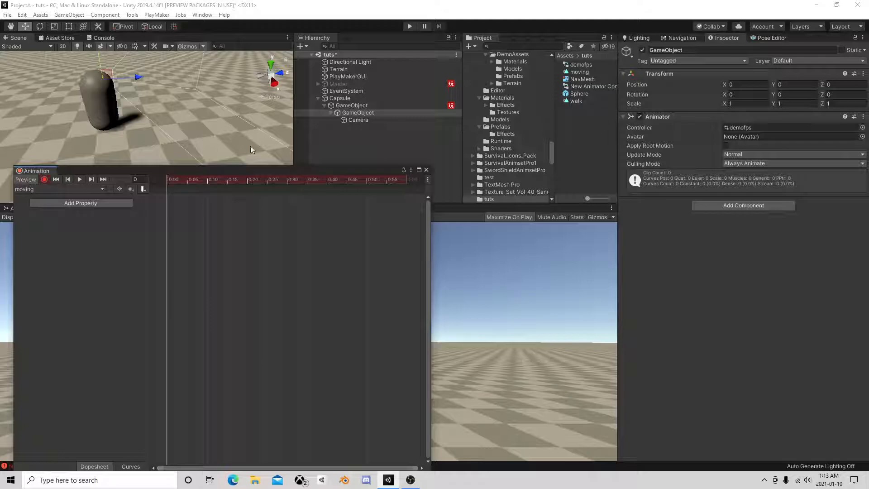
{"action": "left_click", "coordinate": [359, 112]}
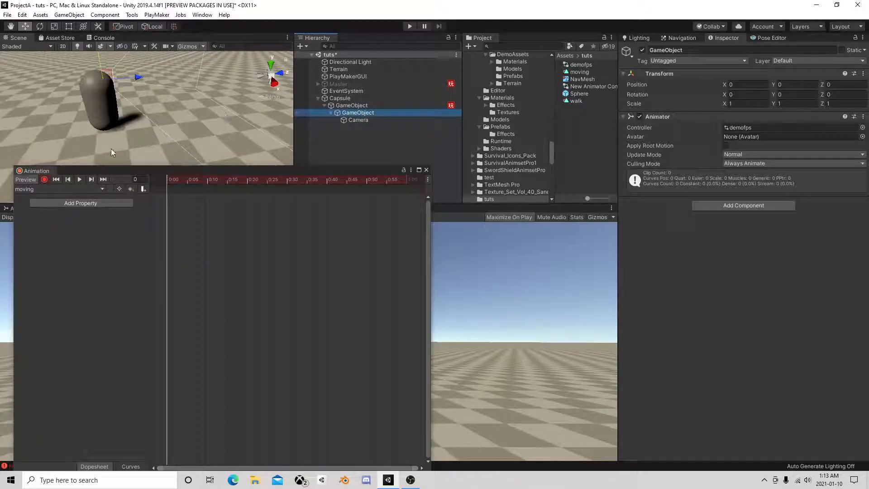
{"action": "right_click_drag", "start_coordinate": [150, 107], "coordinate": [130, 72]}
{"action": "left_click_drag", "start_coordinate": [115, 71], "coordinate": [115, 72]}
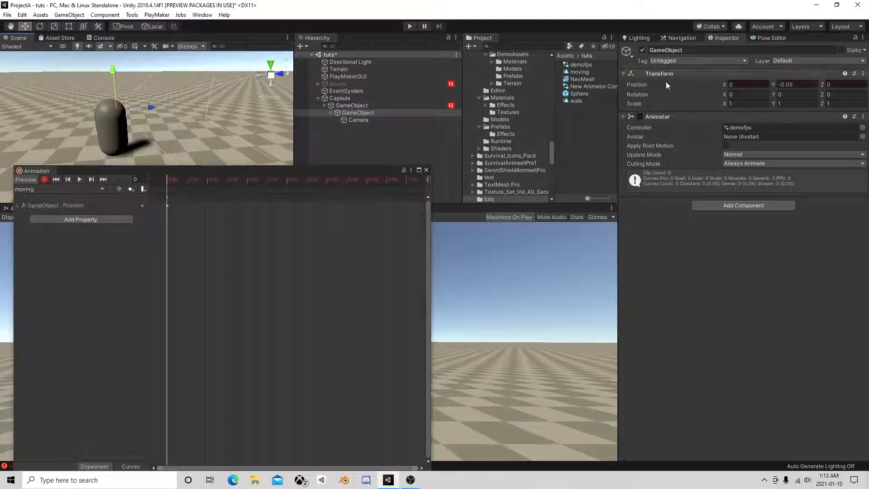
{"action": "left_click", "coordinate": [797, 85]}
{"action": "type", "text": "0"}
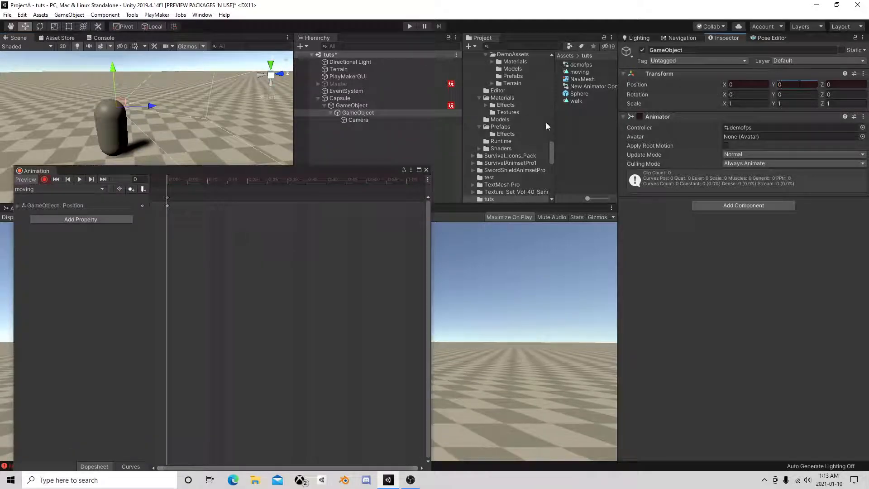
Step: Add position keyframes at frames 60 and 30 of the moving clip
{"action": "left_click", "coordinate": [406, 180]}
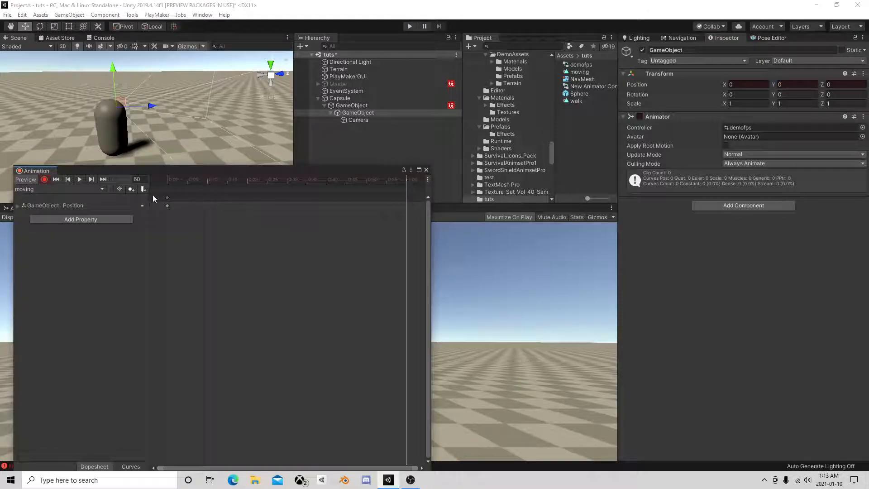
{"action": "left_click", "coordinate": [132, 189]}
{"action": "left_click_drag", "start_coordinate": [400, 181], "coordinate": [286, 182]}
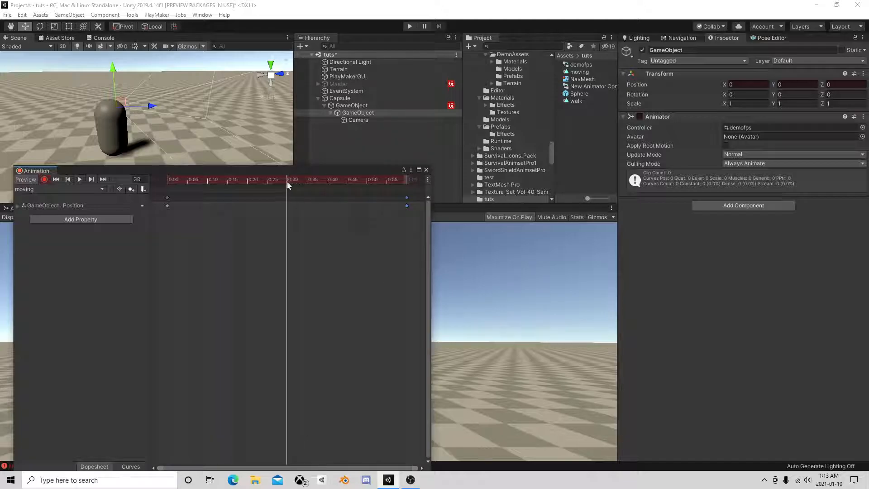
{"action": "left_click", "coordinate": [131, 189]}
Step: Key the inner GameObject slightly lower at frame 15 and at about Y -0.1 at frame 45
{"action": "left_click_drag", "start_coordinate": [279, 179], "coordinate": [228, 181]}
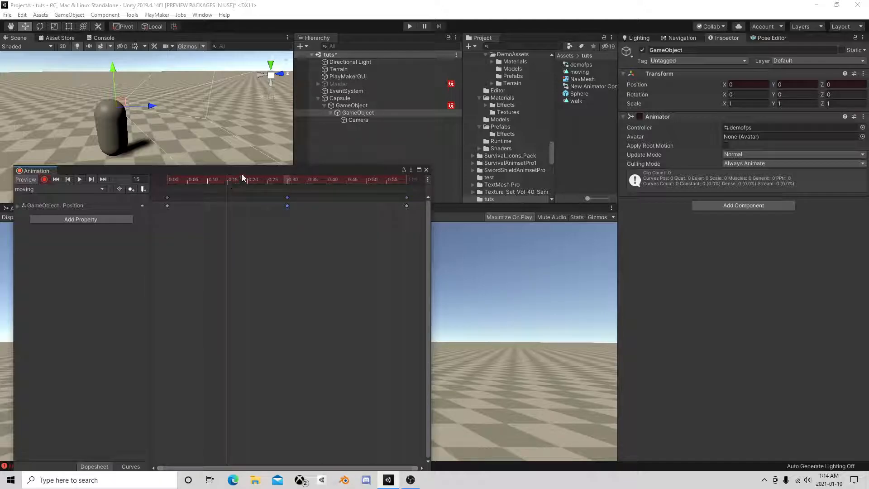
{"action": "left_click_drag", "start_coordinate": [113, 67], "coordinate": [113, 72]}
{"action": "left_click", "coordinate": [346, 181]}
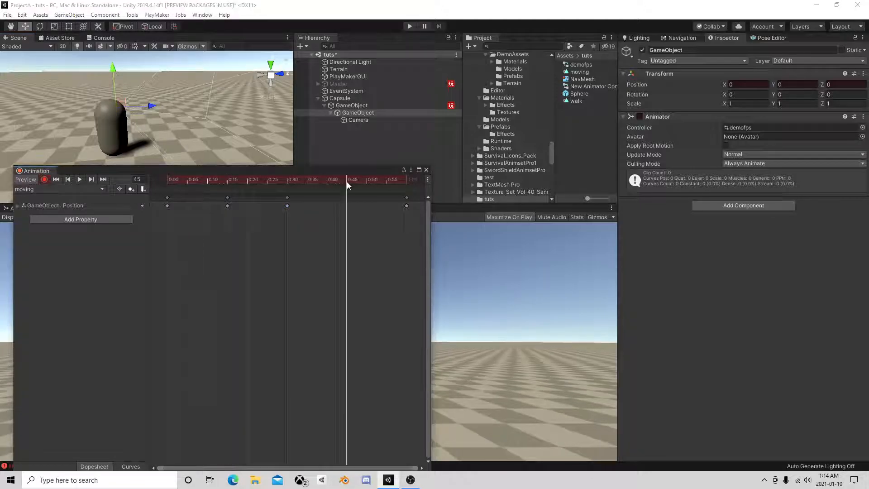
{"action": "left_click_drag", "start_coordinate": [115, 69], "coordinate": [116, 70]}
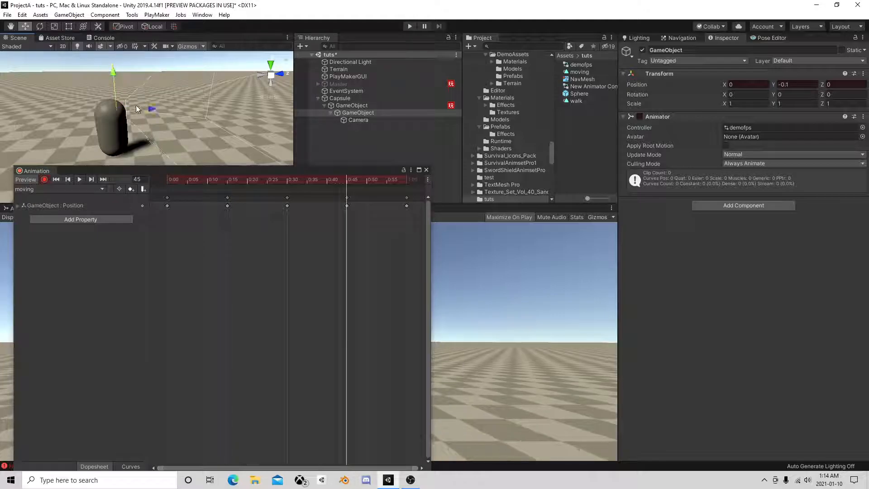
Step: Stop recording the moving clip, preview its playback from the start and close the animation editor
{"action": "left_click", "coordinate": [43, 180]}
{"action": "left_click_drag", "start_coordinate": [345, 180], "coordinate": [153, 182]}
{"action": "left_click", "coordinate": [79, 180]}
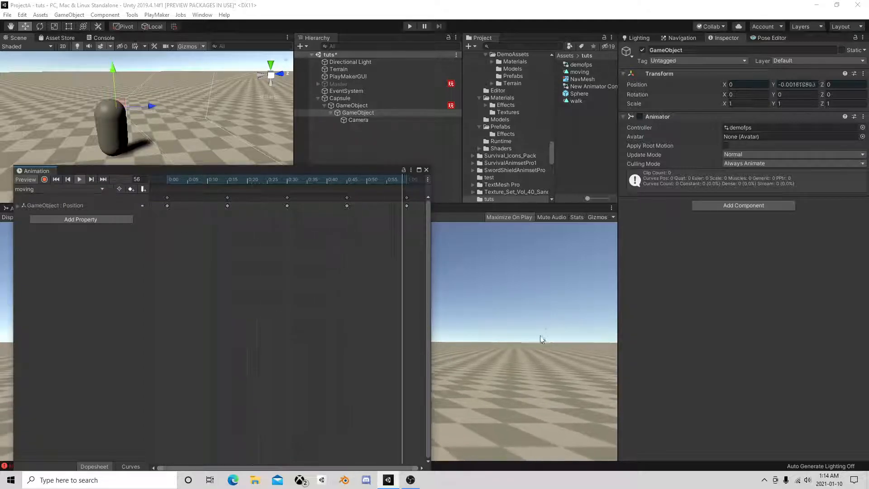
{"action": "left_click", "coordinate": [79, 179]}
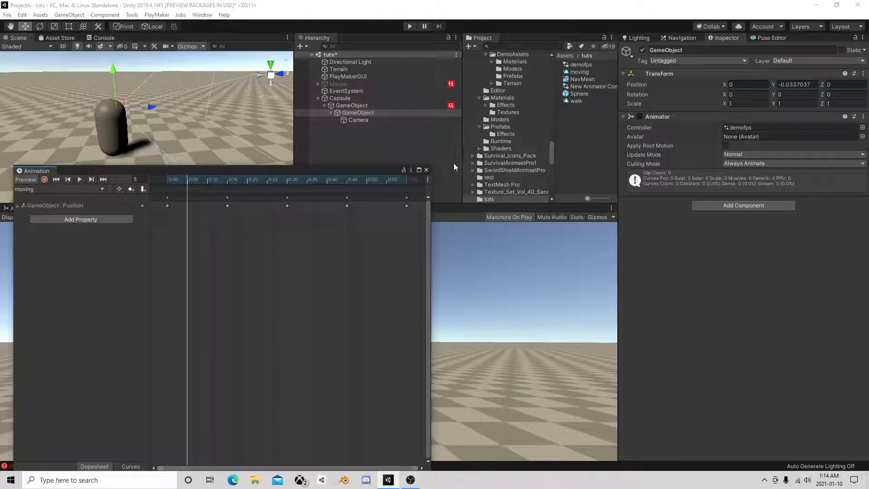
{"action": "left_click", "coordinate": [426, 170]}
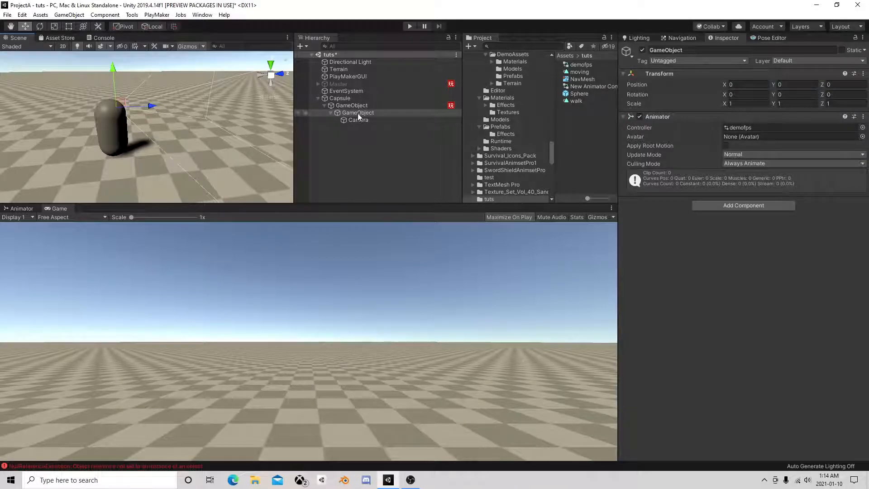
Step: Add a PlayMakerFSM component to the inner GameObject
{"action": "left_click", "coordinate": [740, 207]}
{"action": "type", "text": "fsm"}
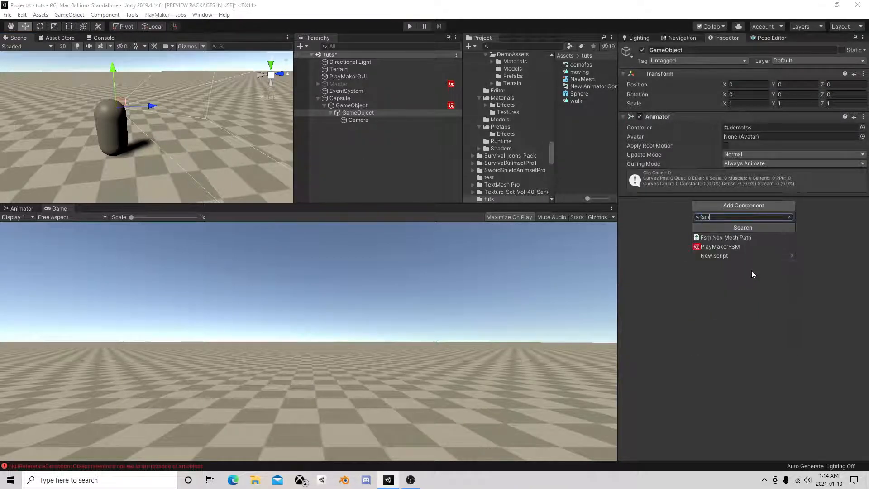
{"action": "left_click", "coordinate": [727, 246]}
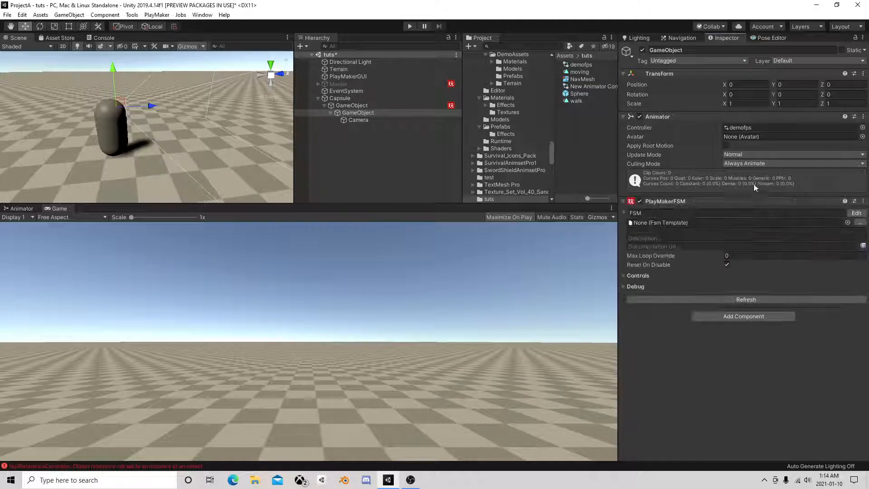
Step: Open the demofps animator graph and reposition the moving state between Entry and Exit
{"action": "left_click", "coordinate": [23, 208]}
{"action": "left_click_drag", "start_coordinate": [327, 284], "coordinate": [374, 314]}
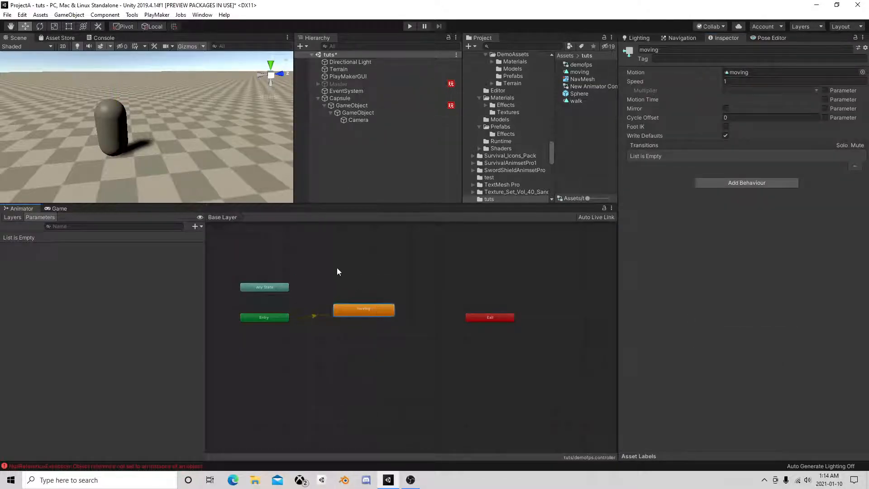
{"action": "right_click", "coordinate": [337, 268]}
{"action": "mouse_move", "coordinate": [365, 273]}
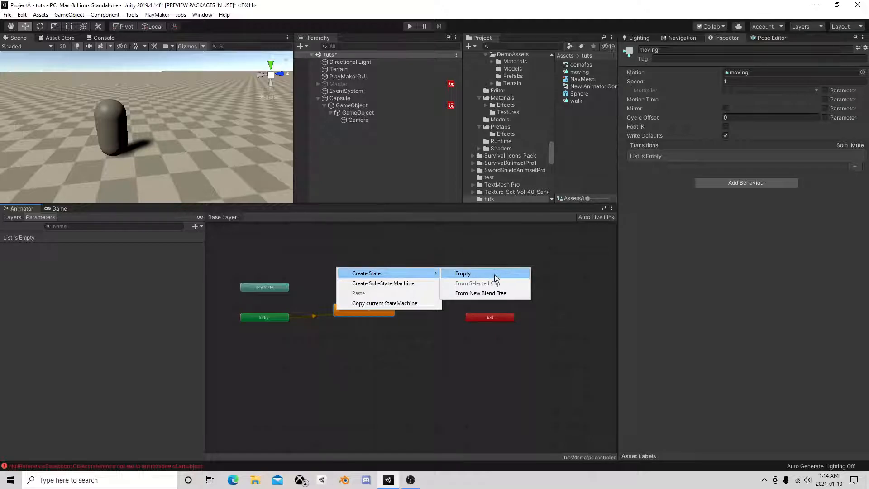
{"action": "left_click", "coordinate": [468, 252]}
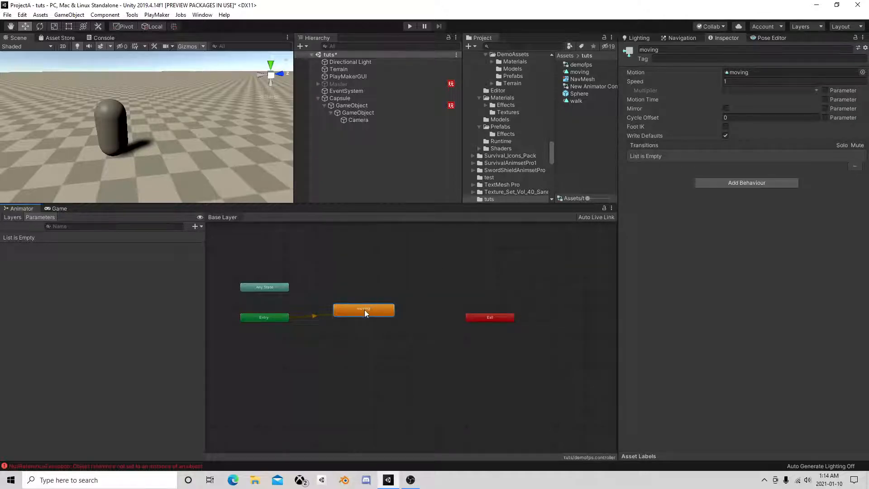
Step: Enable the speed multiplier parameter on the moving state and create a float parameter named Speed to drive it
{"action": "left_click_drag", "start_coordinate": [364, 310], "coordinate": [375, 303]}
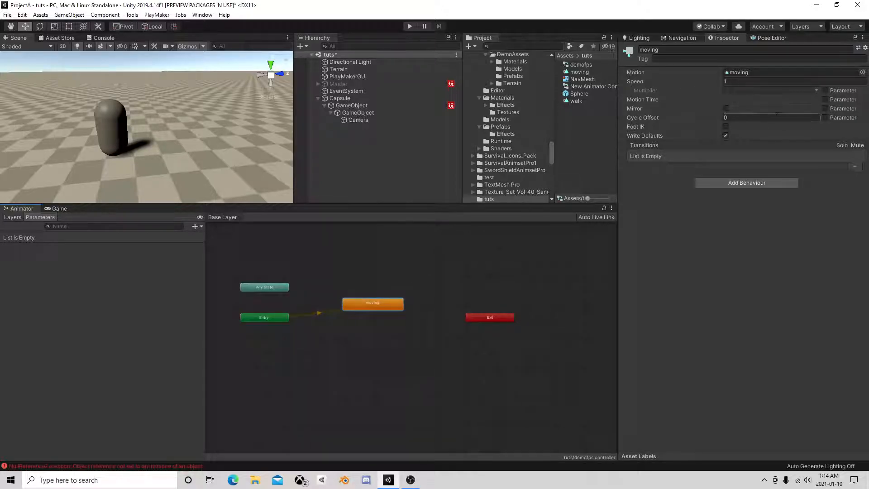
{"action": "left_click", "coordinate": [826, 91]}
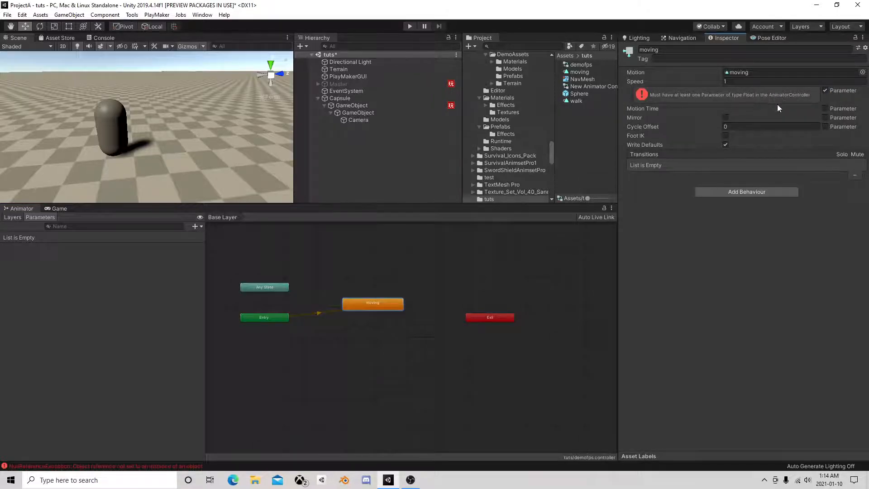
{"action": "left_click", "coordinate": [197, 227]}
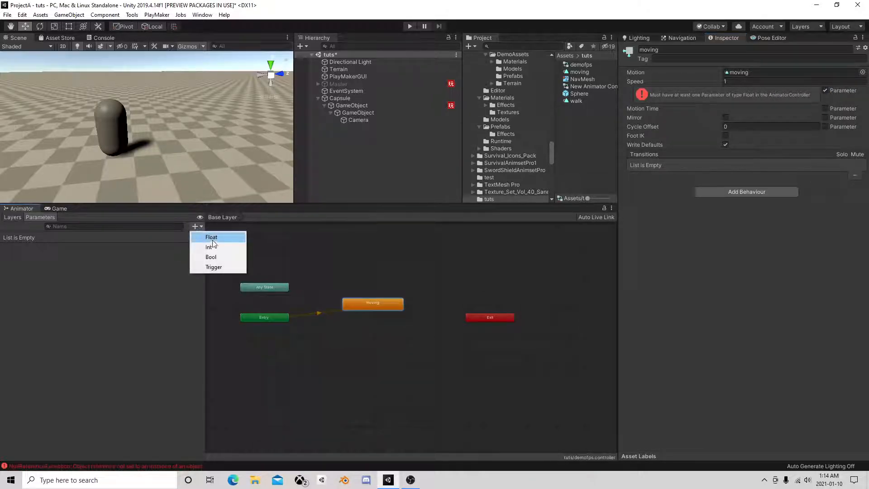
{"action": "left_click", "coordinate": [213, 237]}
{"action": "type", "text": "Speed"}
{"action": "key", "text": "Return"}
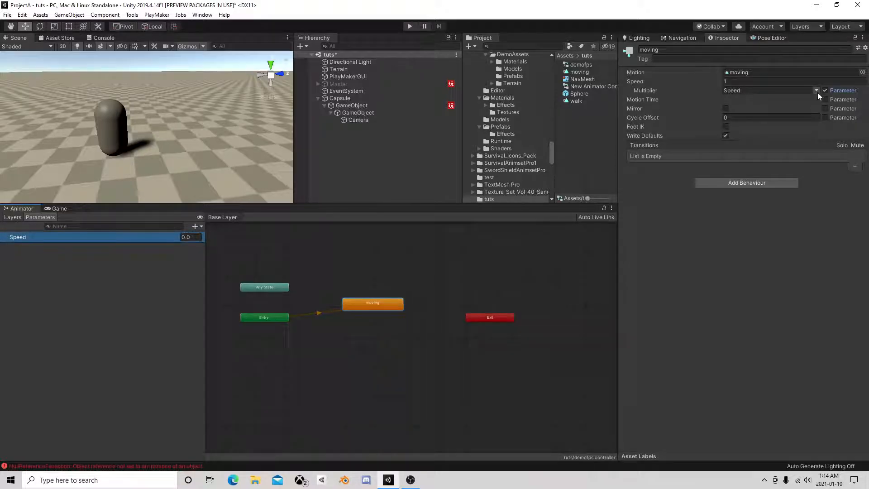
{"action": "left_click_drag", "start_coordinate": [374, 304], "coordinate": [387, 307]}
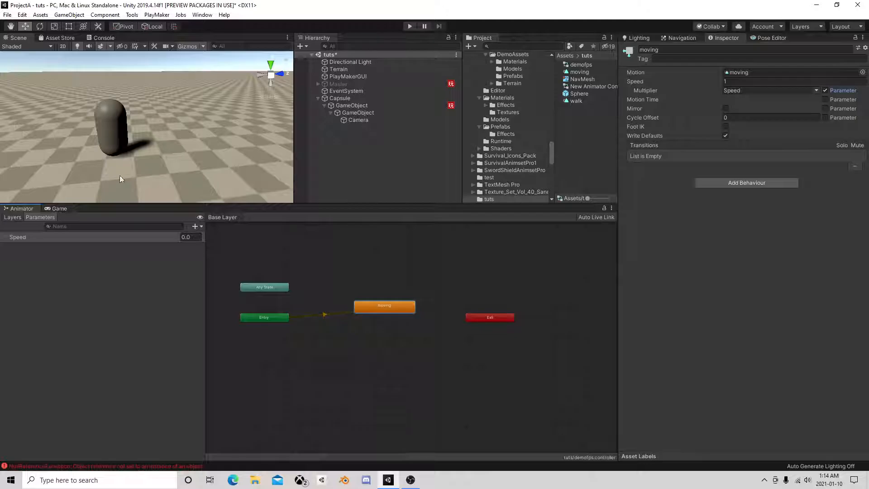
Step: Remove the Capsule Collider component from the Capsule
{"action": "left_click", "coordinate": [363, 113]}
{"action": "left_click", "coordinate": [360, 107]}
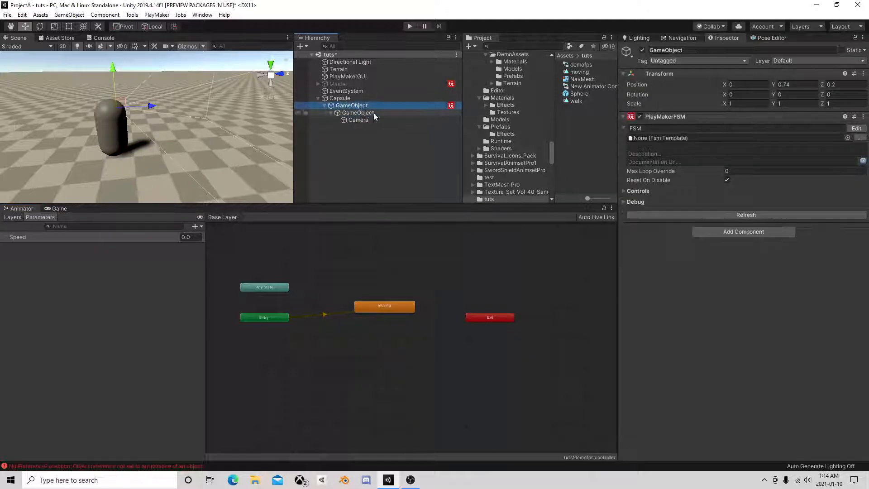
{"action": "left_click", "coordinate": [362, 113]}
{"action": "left_click", "coordinate": [371, 100]}
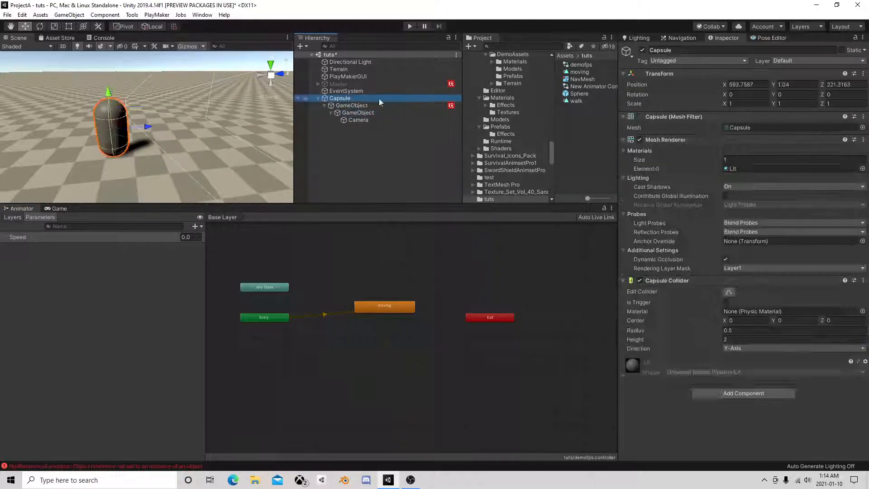
{"action": "left_click", "coordinate": [746, 393]}
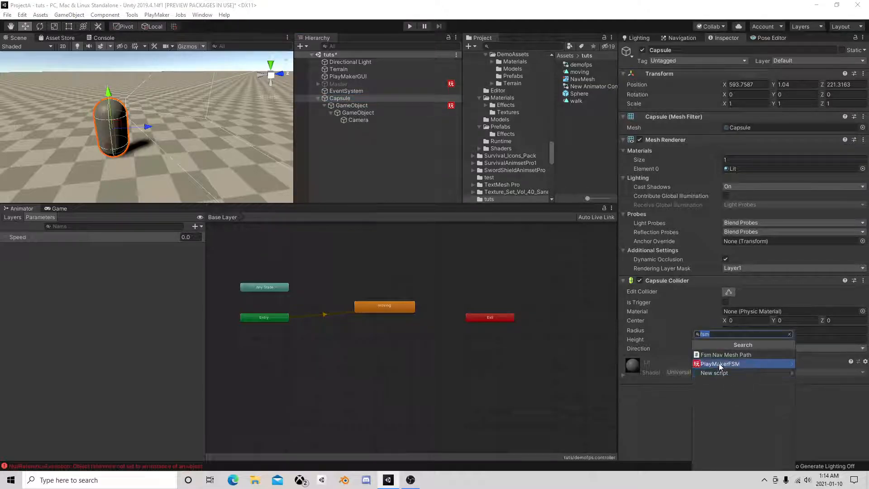
{"action": "right_click", "coordinate": [679, 281]}
{"action": "left_click", "coordinate": [724, 322]}
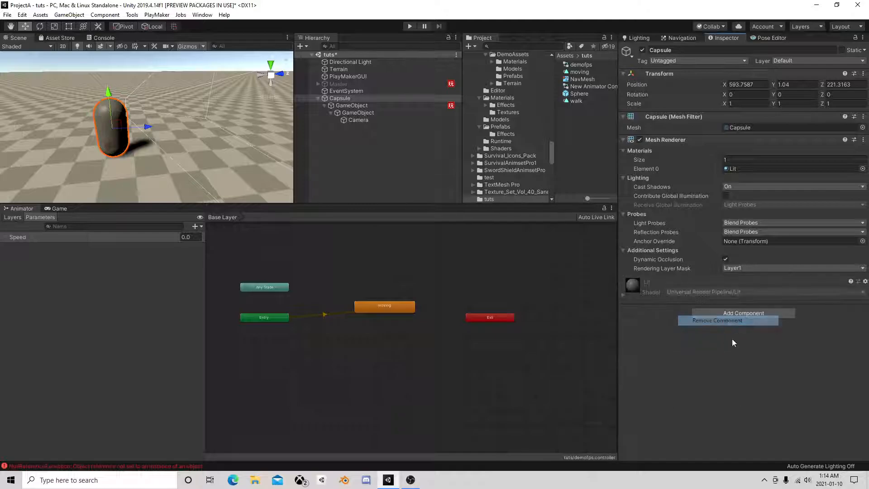
Step: Add a Character Controller and a PlayMakerFSM component to the Capsule
{"action": "left_click", "coordinate": [737, 312]}
{"action": "type", "text": "char"}
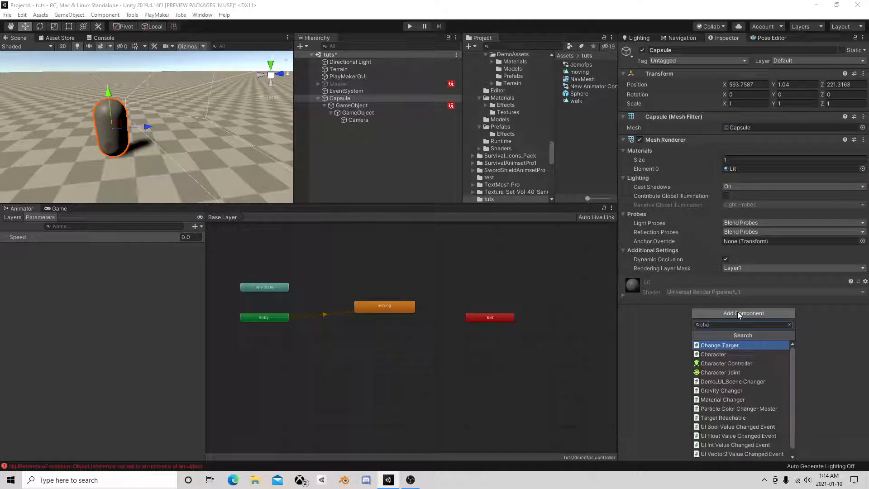
{"action": "left_click", "coordinate": [735, 355]}
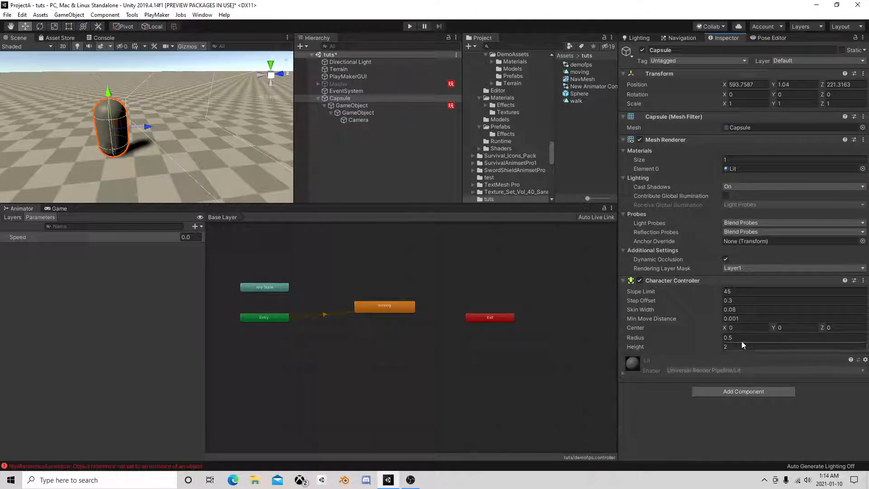
{"action": "left_click", "coordinate": [743, 388]}
{"action": "type", "text": "fsm"}
{"action": "left_click", "coordinate": [749, 371]}
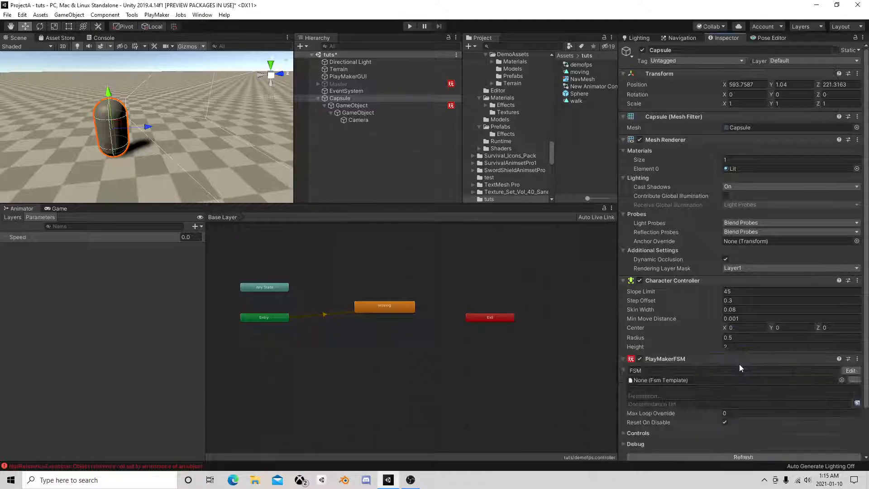
Step: Add a Get Axis Vector action to State 1 of the Capsule's FSM
{"action": "left_click", "coordinate": [845, 370]}
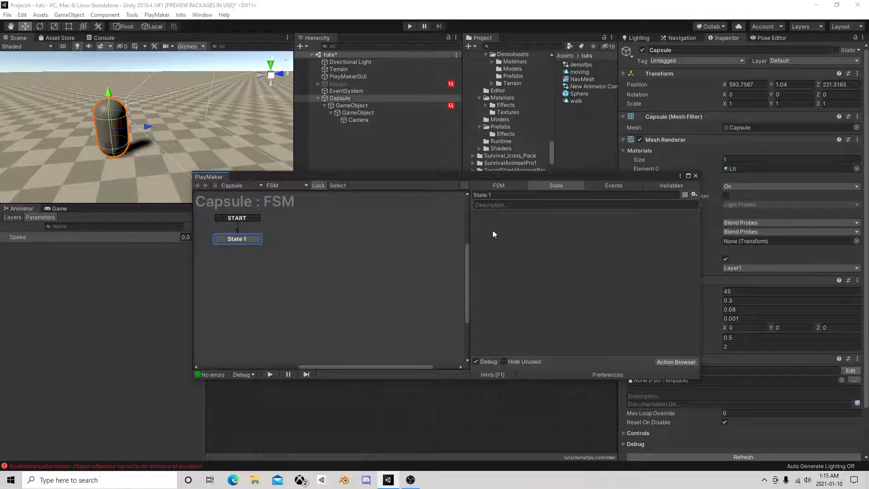
{"action": "left_click", "coordinate": [678, 361]}
{"action": "type", "text": "ge"}
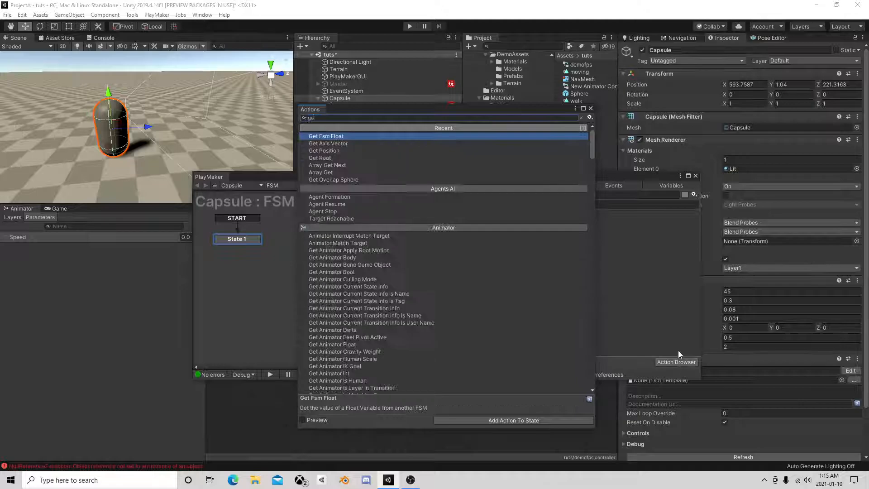
{"action": "type", "text": "t a"}
{"action": "double_click", "coordinate": [342, 143]}
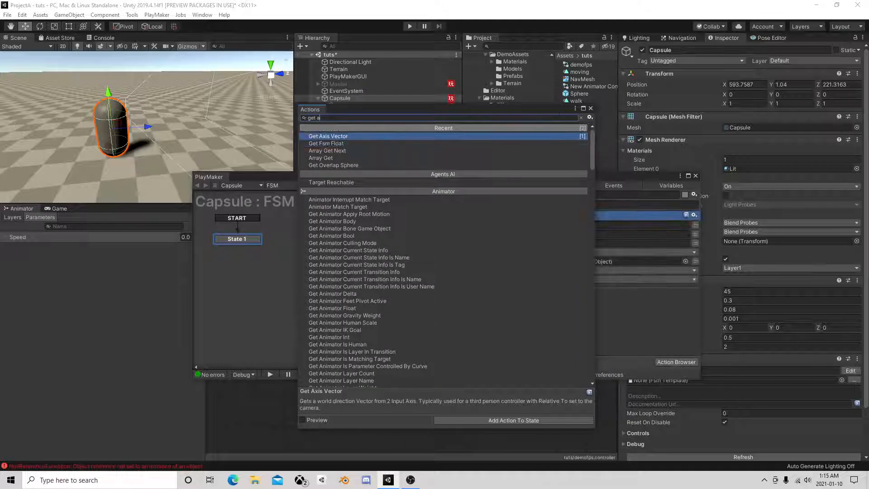
{"action": "left_click", "coordinate": [591, 108]}
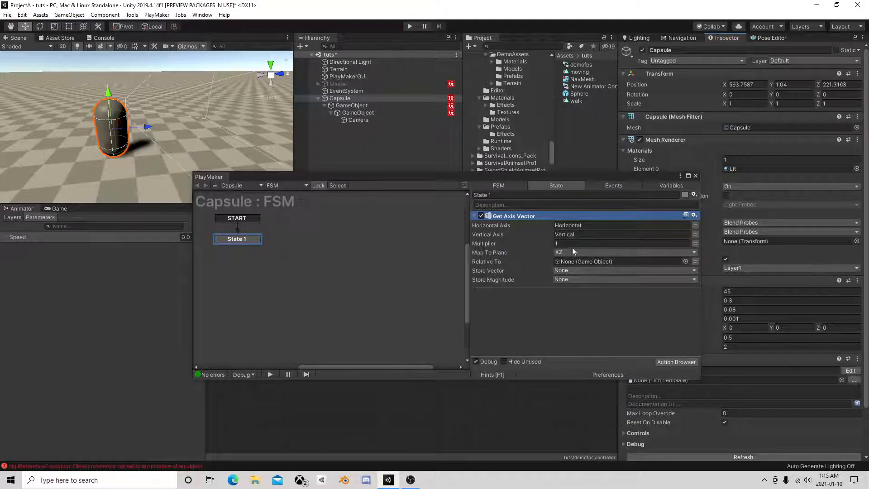
Step: Make Get Axis Vector relative to the outer GameObject, storing its vector in new variable Vec and its magnitude in new variable mag
{"action": "left_click_drag", "start_coordinate": [350, 105], "coordinate": [590, 260]}
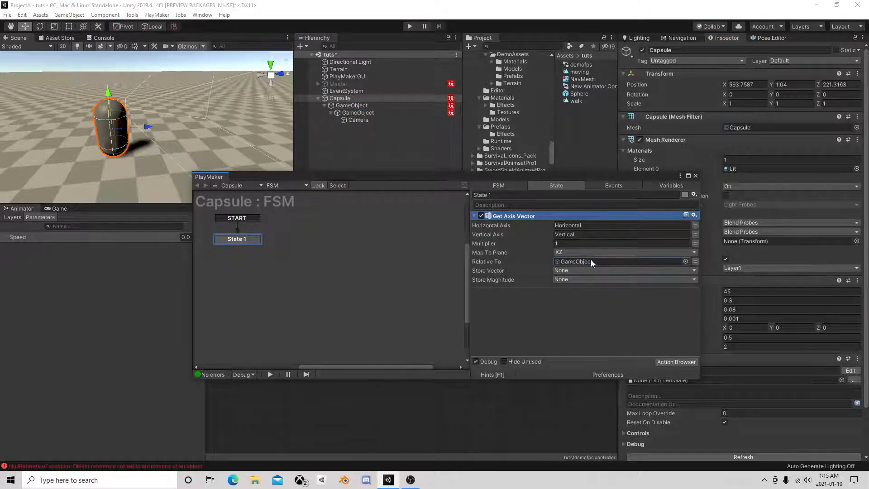
{"action": "left_click", "coordinate": [582, 270]}
{"action": "left_click", "coordinate": [584, 294]}
{"action": "type", "text": "Vec"}
{"action": "key", "text": "Return"}
{"action": "left_click", "coordinate": [581, 288]}
{"action": "left_click", "coordinate": [583, 311]}
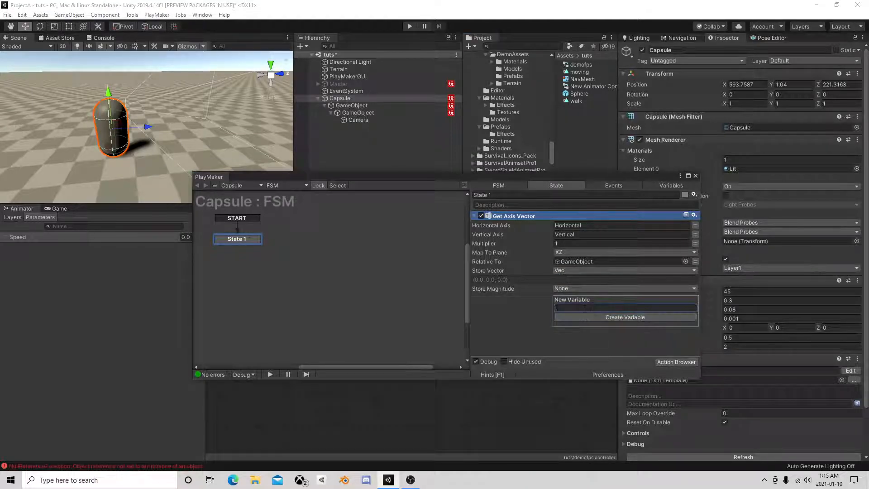
{"action": "type", "text": "mag"}
{"action": "key", "text": "Return"}
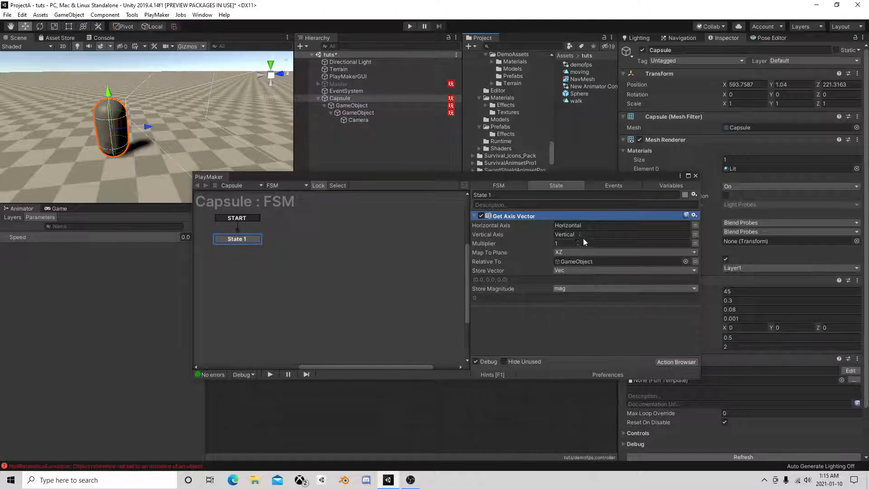
Step: Add a Controller Simple Move action to State 1 of the Capsule's FSM
{"action": "left_click", "coordinate": [679, 356]}
{"action": "type", "text": "sim"}
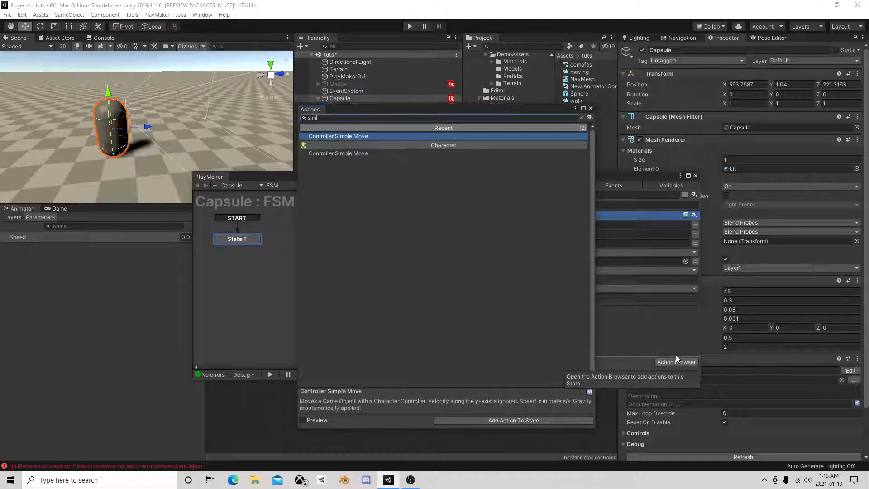
{"action": "type", "text": "p"}
{"action": "double_click", "coordinate": [347, 138]}
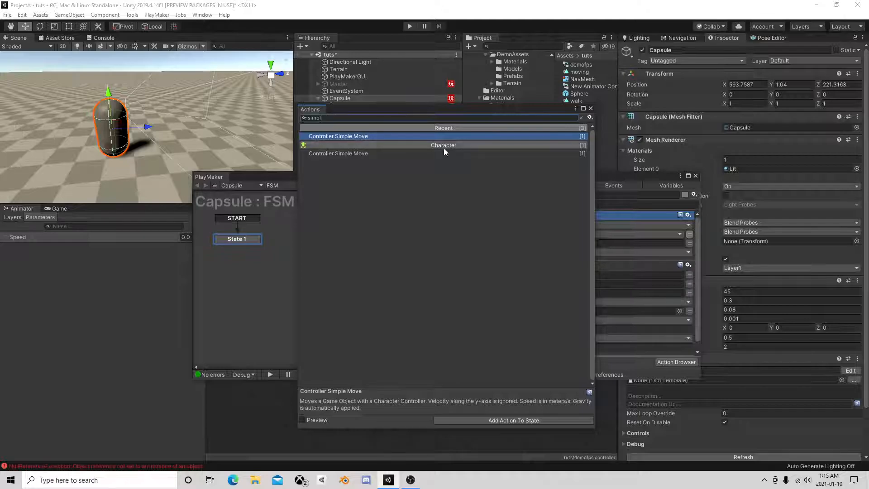
{"action": "left_click", "coordinate": [591, 109]}
Step: Set Controller Simple Move to use Vec at speed 3, and place Get Axis Vector above it in State 1
{"action": "left_click", "coordinate": [577, 239]}
{"action": "left_click", "coordinate": [576, 249]}
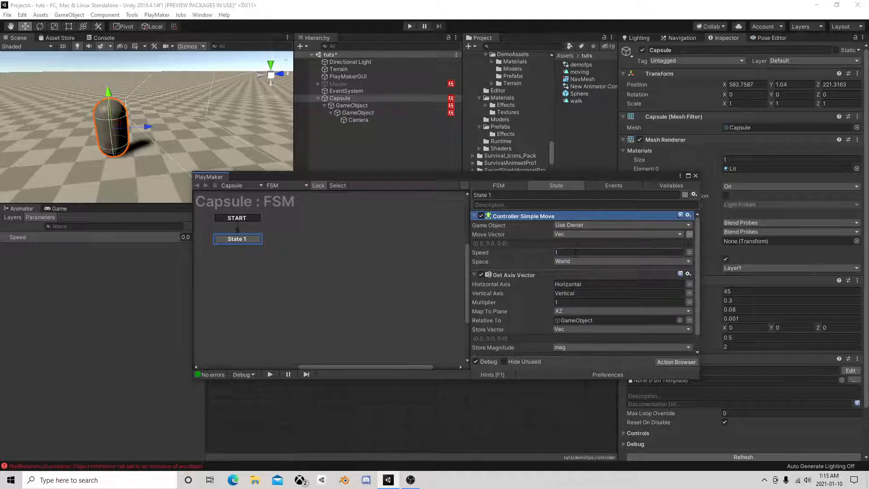
{"action": "type", "text": "3"}
{"action": "left_click_drag", "start_coordinate": [521, 275], "coordinate": [520, 213]}
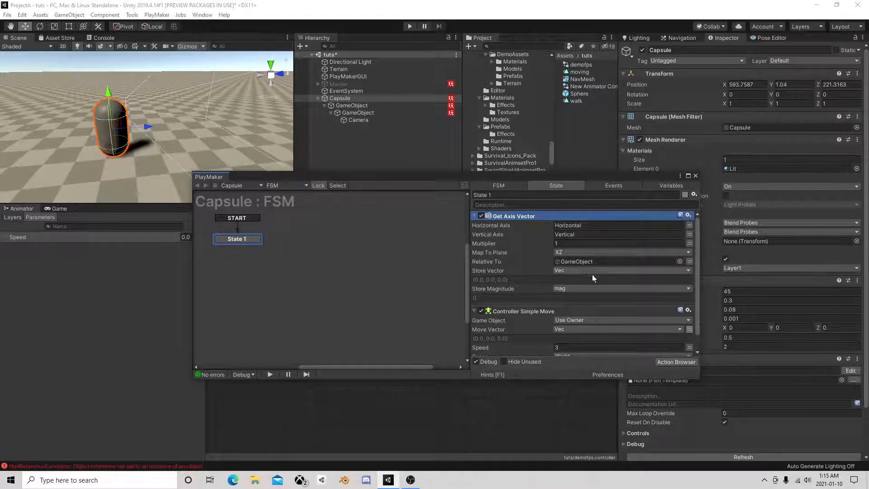
{"action": "left_click", "coordinate": [696, 176]}
Step: Select the inner GameObject and view State 1 of its FSM
{"action": "left_click", "coordinate": [357, 106]}
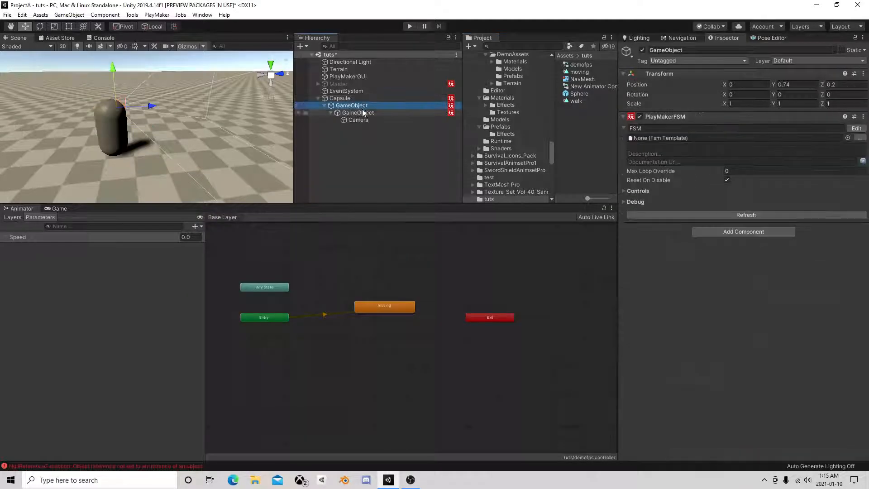
{"action": "left_click", "coordinate": [362, 112]}
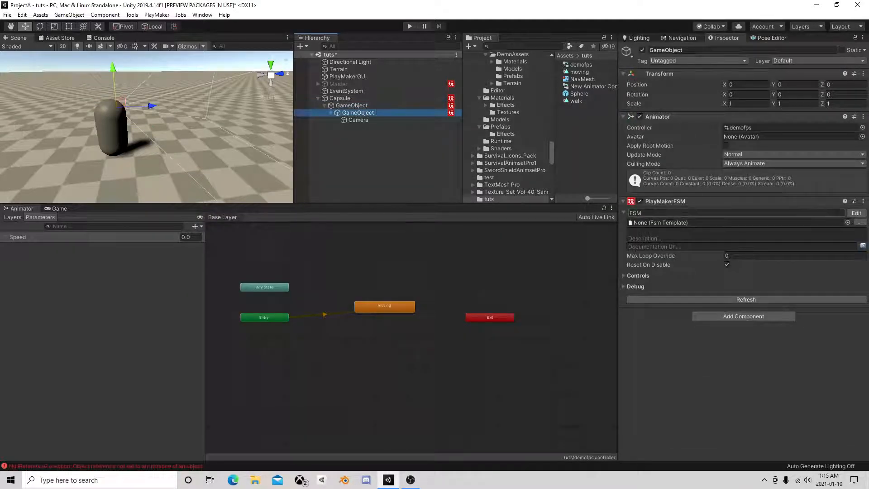
{"action": "left_click", "coordinate": [853, 214]}
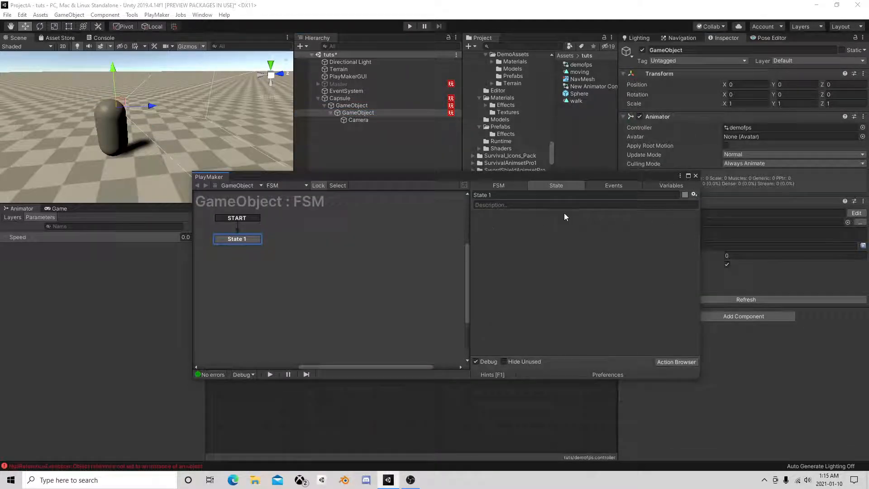
{"action": "left_click", "coordinate": [695, 176]}
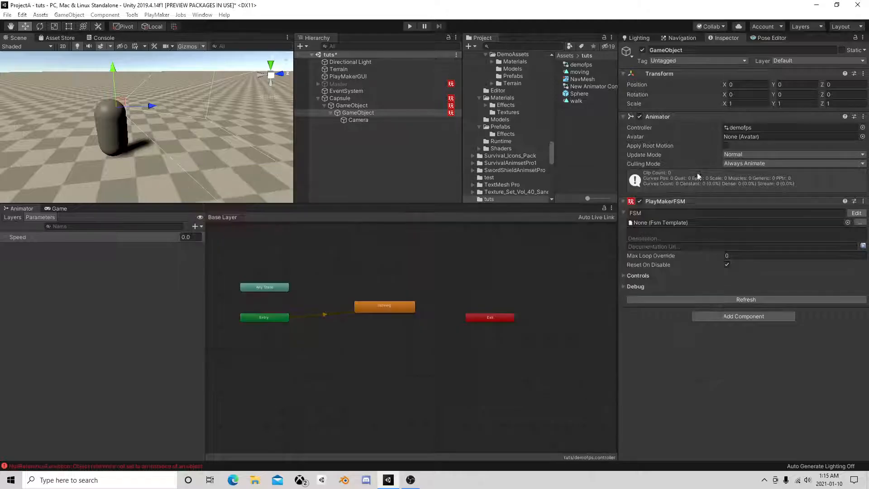
Step: Add a Get Fsm Float action to State 1 of the inner GameObject's FSM
{"action": "left_click", "coordinate": [856, 213]}
{"action": "left_click", "coordinate": [679, 362]}
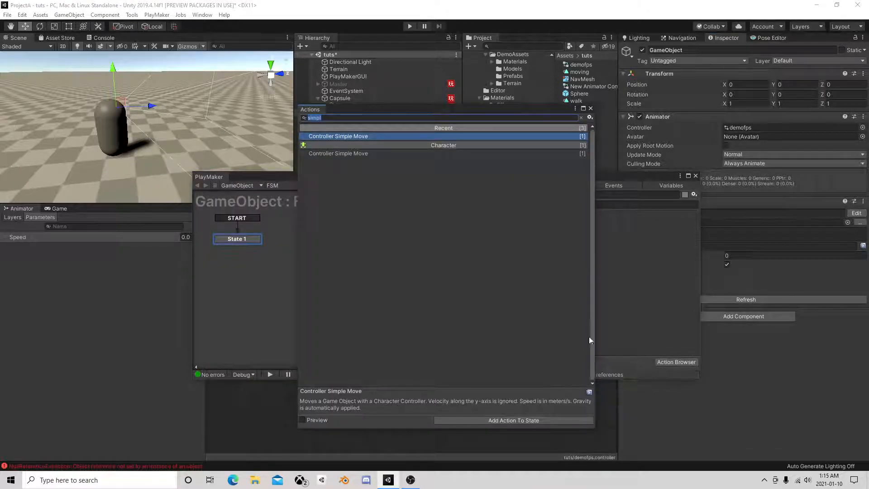
{"action": "type", "text": "get fsm"}
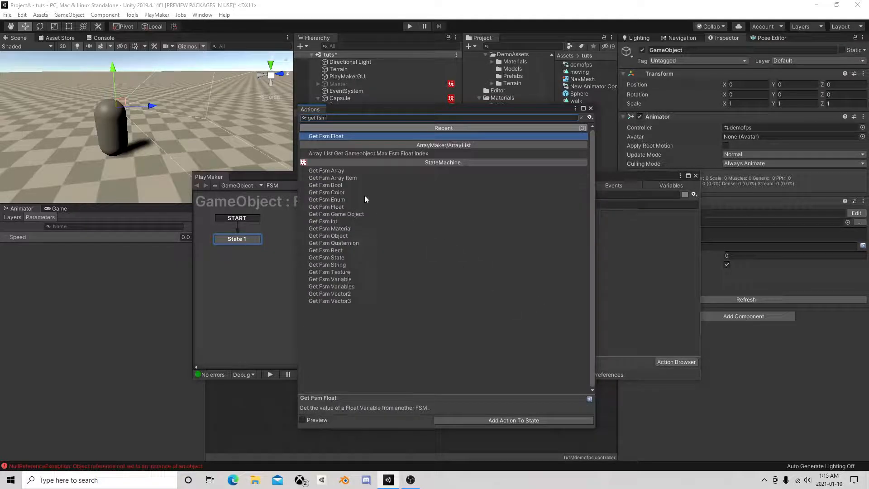
{"action": "double_click", "coordinate": [335, 137]}
{"action": "left_click", "coordinate": [592, 109]}
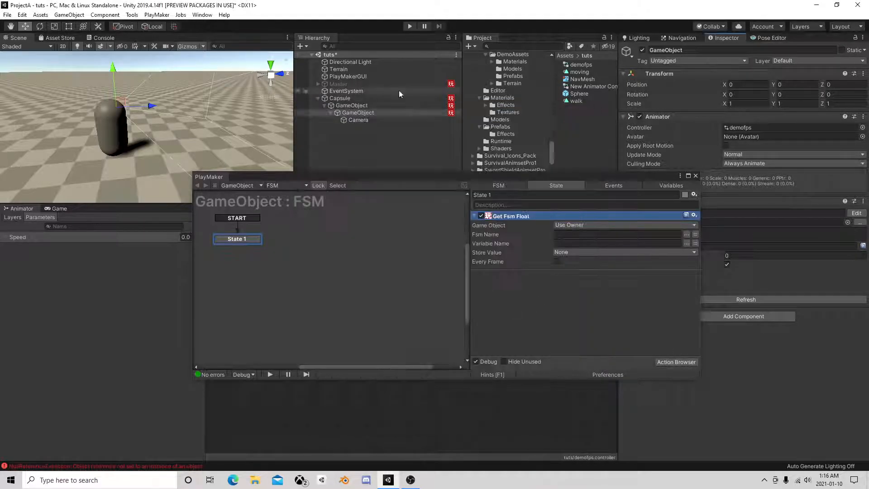
Step: Set Get Fsm Float to read mag from the Capsule's FSM every frame, storing it in a new variable mag
{"action": "left_click", "coordinate": [592, 225]}
{"action": "left_click", "coordinate": [588, 245]}
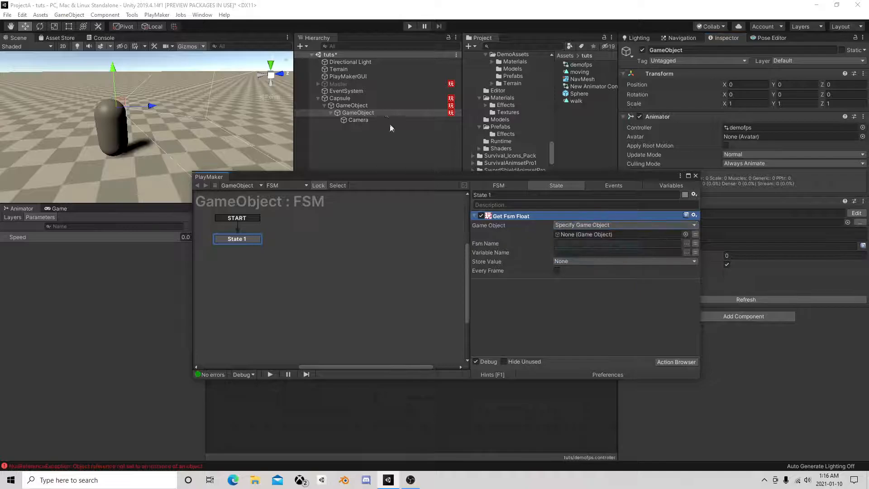
{"action": "left_click_drag", "start_coordinate": [358, 112], "coordinate": [576, 232]}
{"action": "left_click", "coordinate": [687, 243]}
{"action": "left_click", "coordinate": [706, 247]}
{"action": "left_click", "coordinate": [687, 252]}
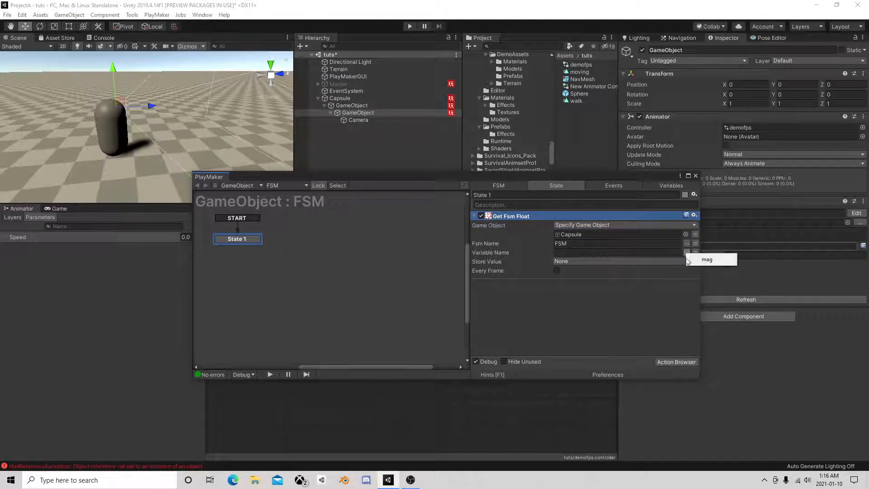
{"action": "left_click", "coordinate": [725, 260]}
{"action": "left_click", "coordinate": [588, 261]}
{"action": "left_click", "coordinate": [586, 284]}
{"action": "type", "text": "mag"}
{"action": "key", "text": "Return"}
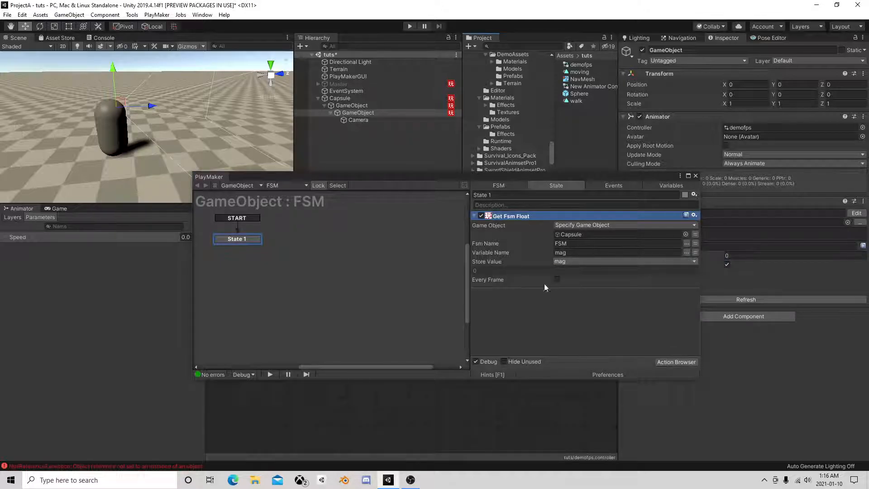
Step: Add a Set Animator Float action below Get Fsm Float in State 1
{"action": "left_click", "coordinate": [668, 363]}
{"action": "type", "text": "set"}
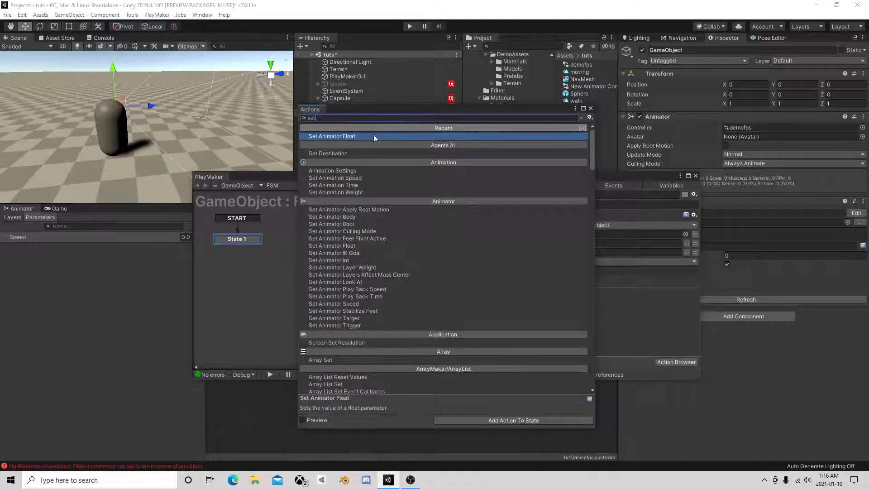
{"action": "double_click", "coordinate": [373, 136]}
{"action": "left_click", "coordinate": [590, 108]}
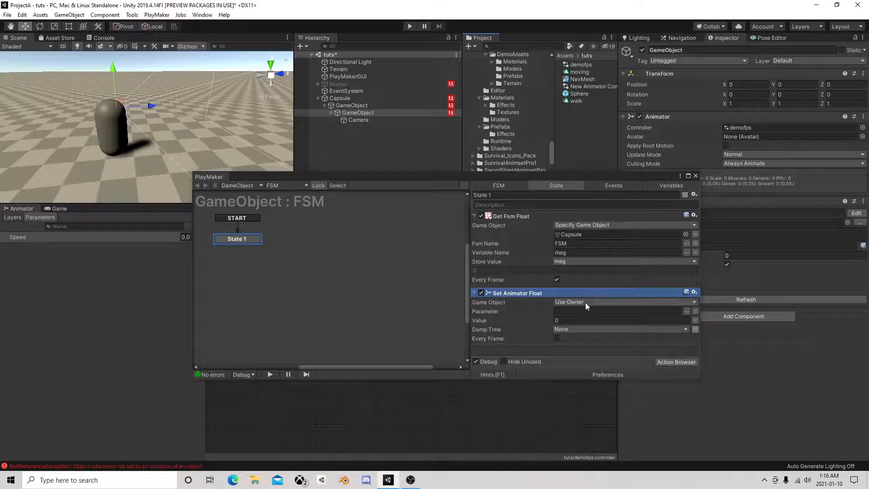
Step: Set Set Animator Float to write mag to the Speed parameter every frame, and close the FSM editor
{"action": "left_click", "coordinate": [687, 311]}
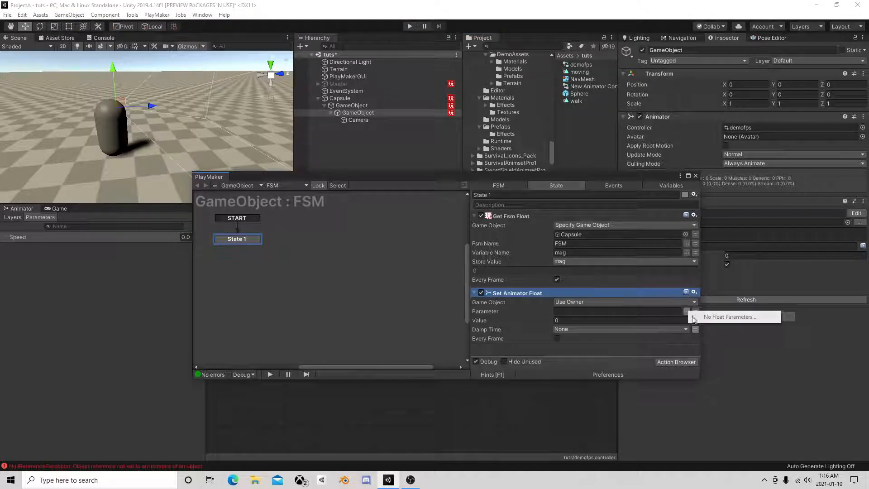
{"action": "left_click", "coordinate": [662, 314]}
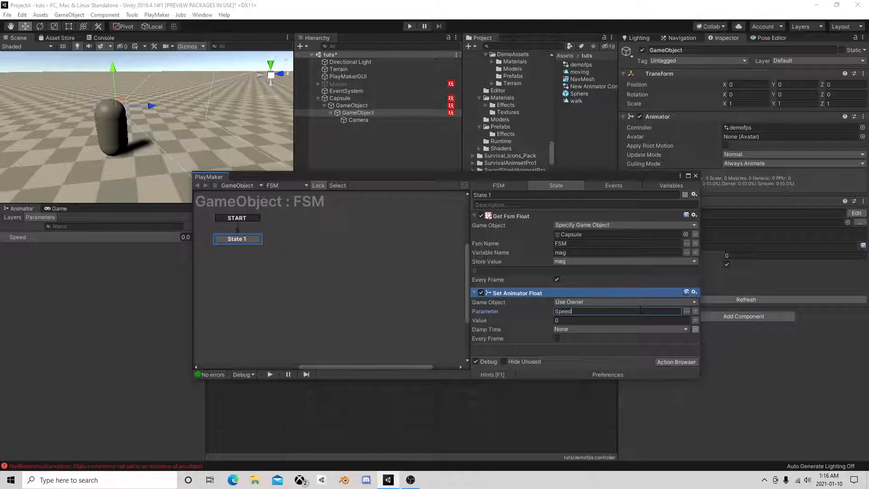
{"action": "left_click", "coordinate": [695, 320]}
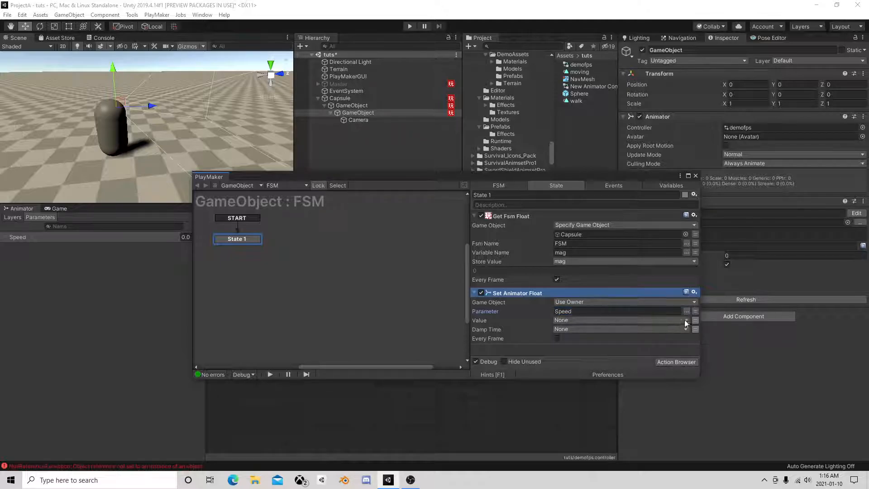
{"action": "left_click", "coordinate": [588, 320]}
{"action": "left_click", "coordinate": [591, 340]}
{"action": "left_click", "coordinate": [556, 348]}
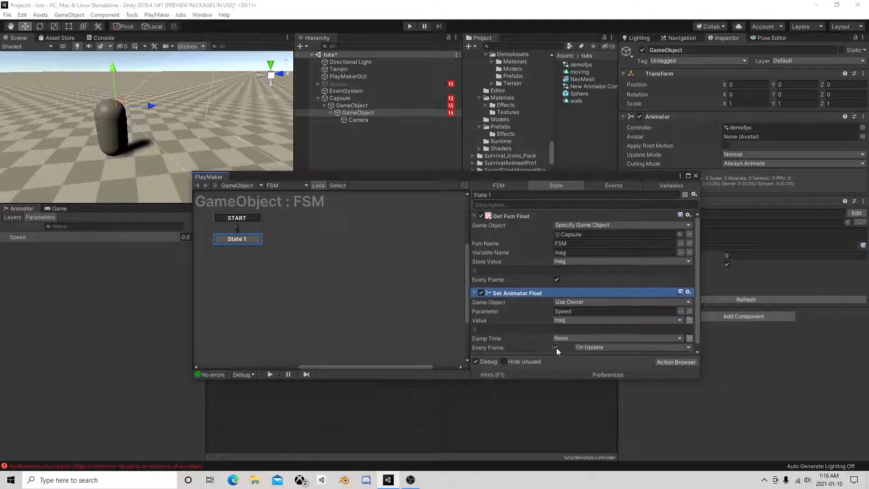
{"action": "left_click", "coordinate": [696, 176]}
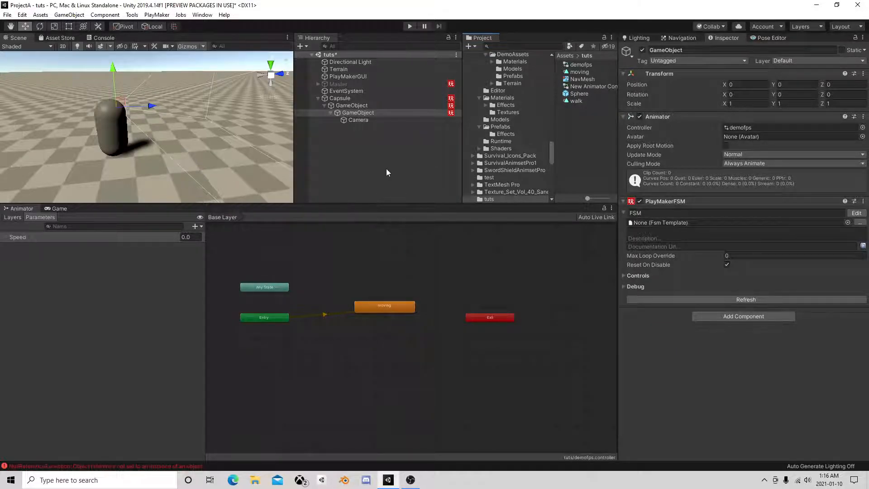
Step: Check the FSM on the outer GameObject, then the components of the inner GameObject and the Capsule
{"action": "left_click", "coordinate": [358, 107]}
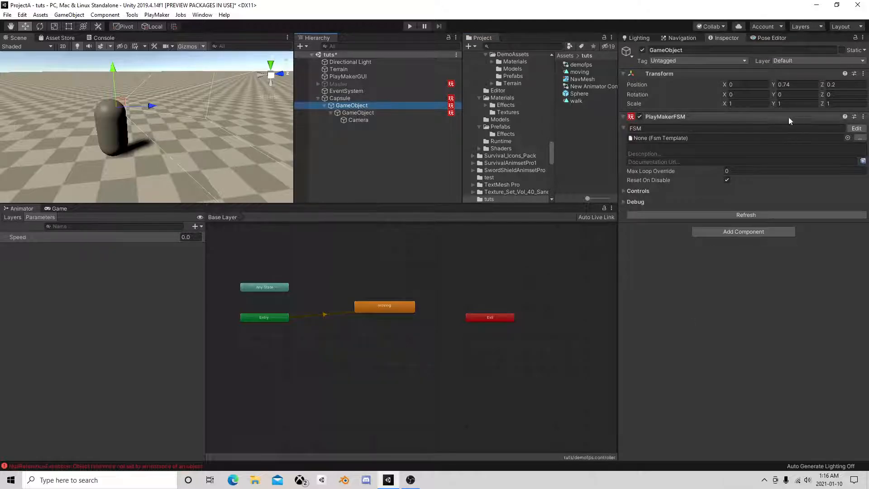
{"action": "left_click", "coordinate": [856, 129]}
{"action": "left_click", "coordinate": [696, 175]}
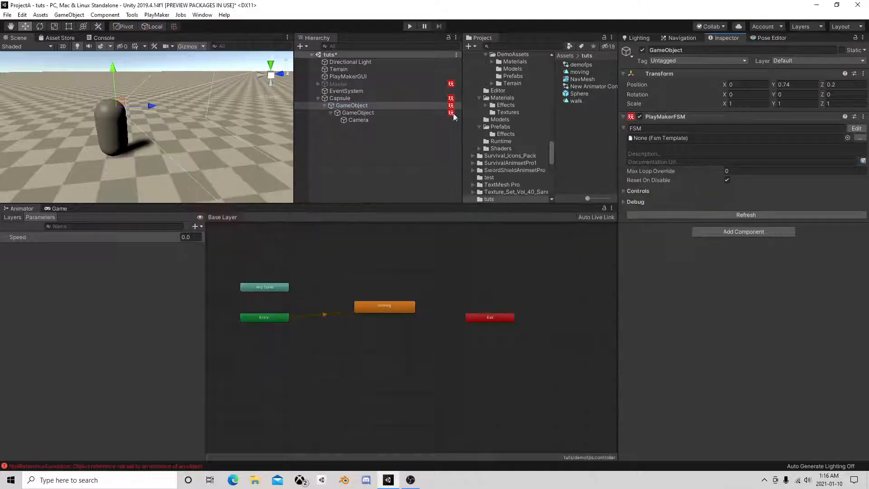
{"action": "left_click", "coordinate": [354, 113]}
{"action": "left_click", "coordinate": [345, 98]}
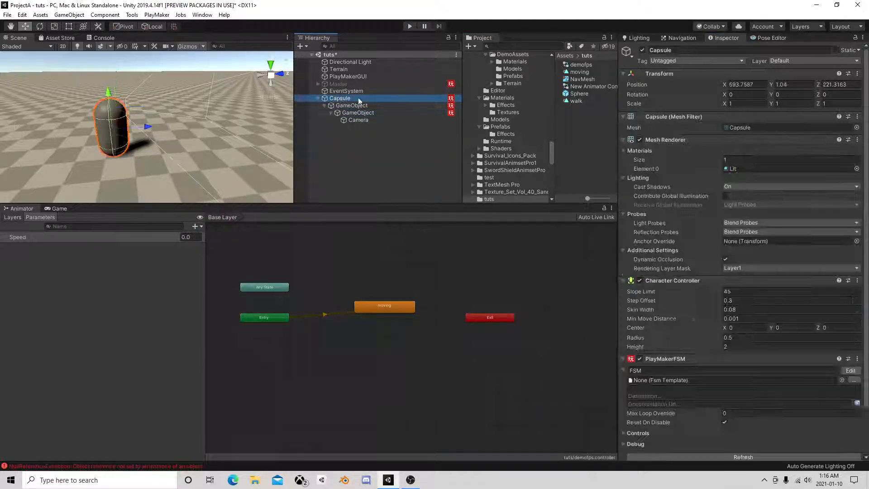
{"action": "scroll", "coordinate": [719, 301], "scroll_direction": "down", "scroll_amount": 3}
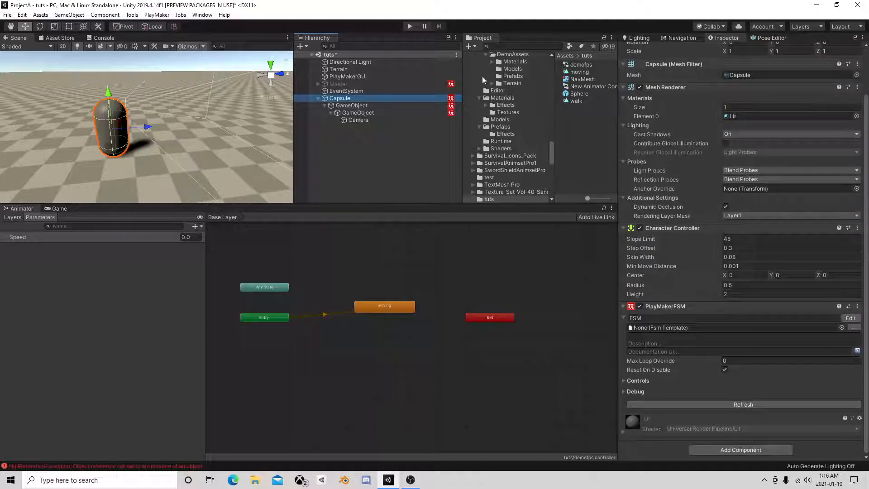
Step: Play-test the scene by walking in all four directions and looking around, then stop play mode
{"action": "left_click", "coordinate": [408, 26]}
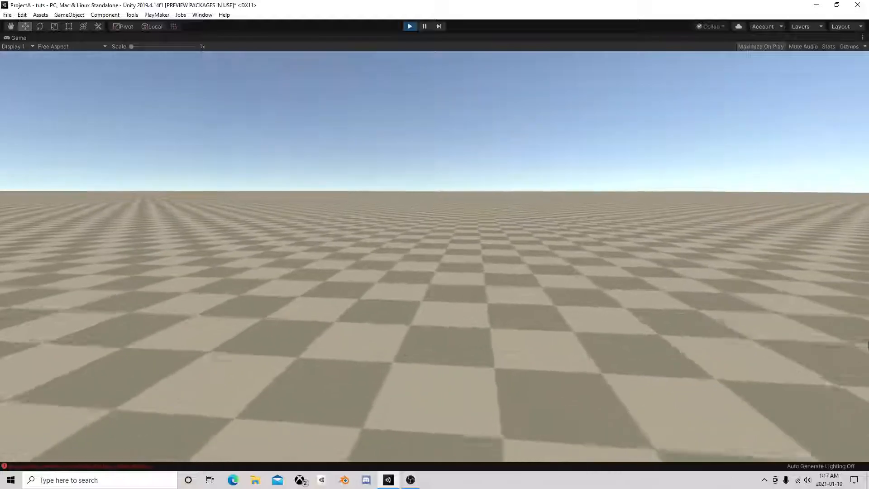
{"action": "key", "text": "a"}
{"action": "key", "text": "d"}
{"action": "key", "text": "a"}
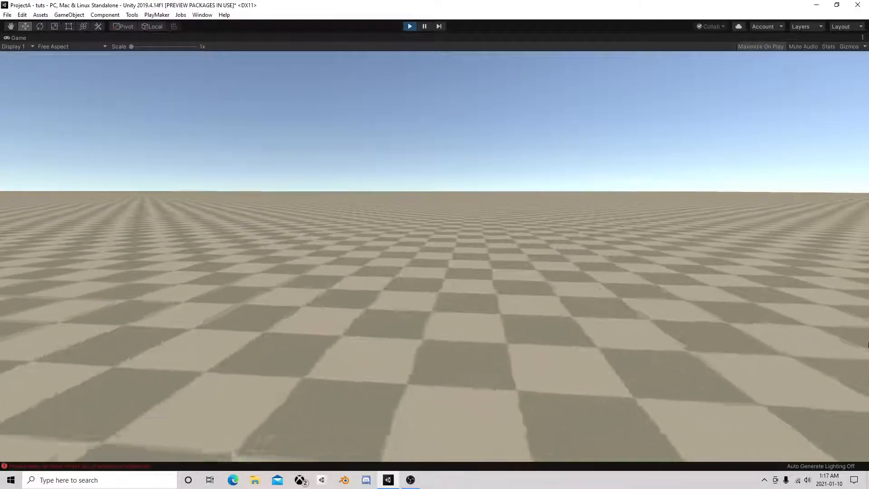
{"action": "key", "text": "d"}
{"action": "key", "text": "w"}
{"action": "key", "text": "s"}
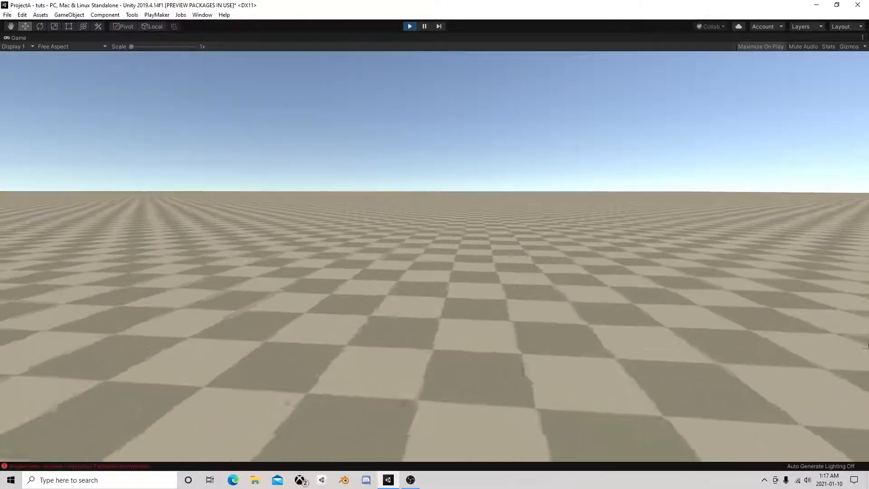
{"action": "key", "text": "w"}
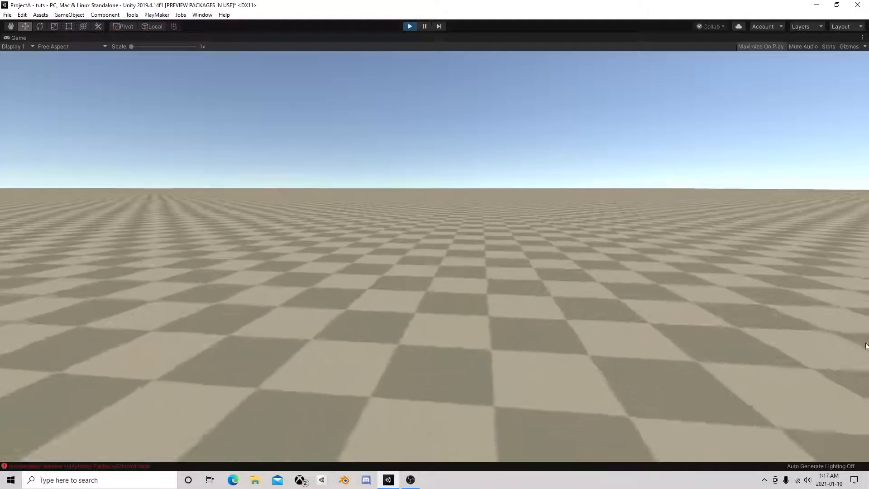
{"action": "key", "text": "w"}
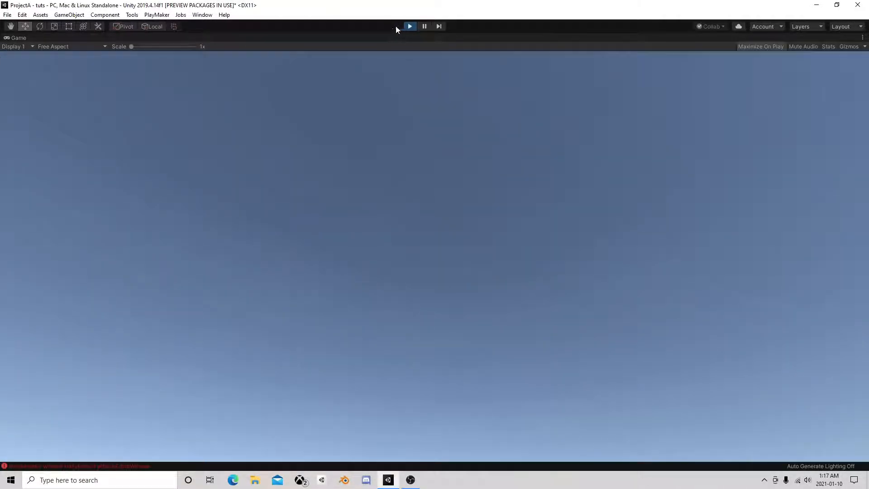
{"action": "left_click", "coordinate": [409, 25]}
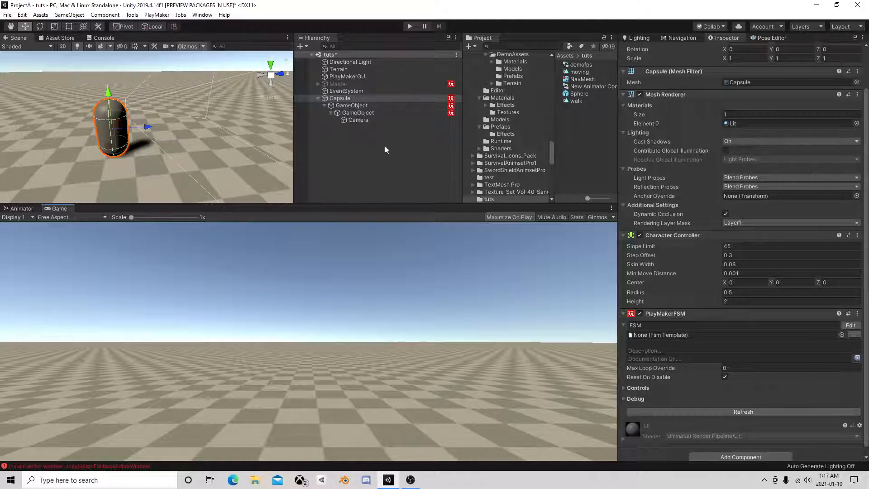
Step: Review the nesting and components of the Capsule, both GameObjects and the Camera in the hierarchy
{"action": "left_click", "coordinate": [355, 113]}
{"action": "left_click", "coordinate": [351, 106]}
{"action": "left_click", "coordinate": [344, 99]}
{"action": "left_click", "coordinate": [347, 104]}
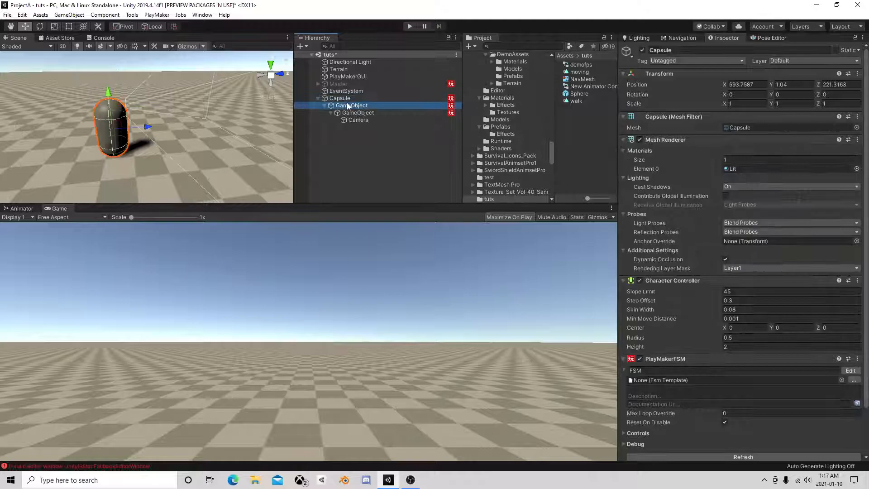
{"action": "left_click", "coordinate": [356, 112]}
{"action": "left_click", "coordinate": [362, 118]}
{"action": "left_click", "coordinate": [362, 112]}
{"action": "left_click", "coordinate": [349, 106]}
{"action": "left_click", "coordinate": [346, 99]}
{"action": "left_click", "coordinate": [349, 106]}
{"action": "left_click", "coordinate": [354, 112]}
{"action": "left_click", "coordinate": [355, 107]}
{"action": "left_click", "coordinate": [355, 113]}
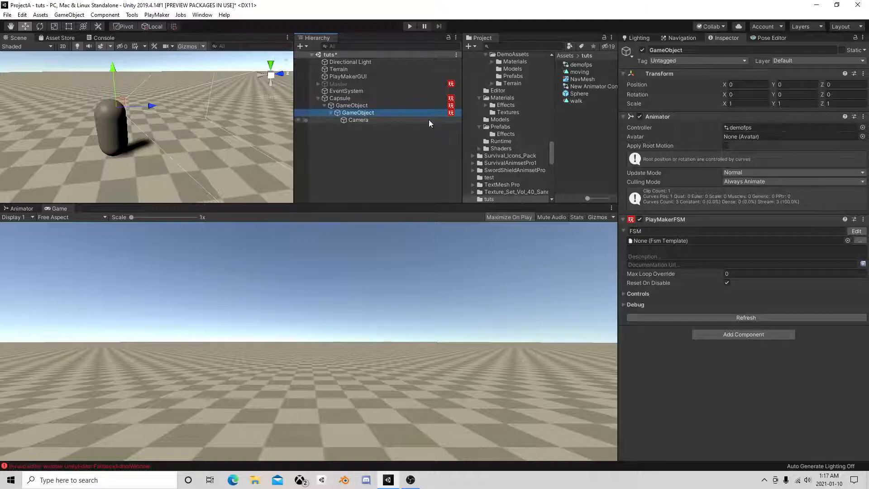
Step: Compare the inner GameObject's Animator and FSM setup with the Camera nested beneath it
{"action": "left_click", "coordinate": [366, 119]}
{"action": "left_click", "coordinate": [355, 112]}
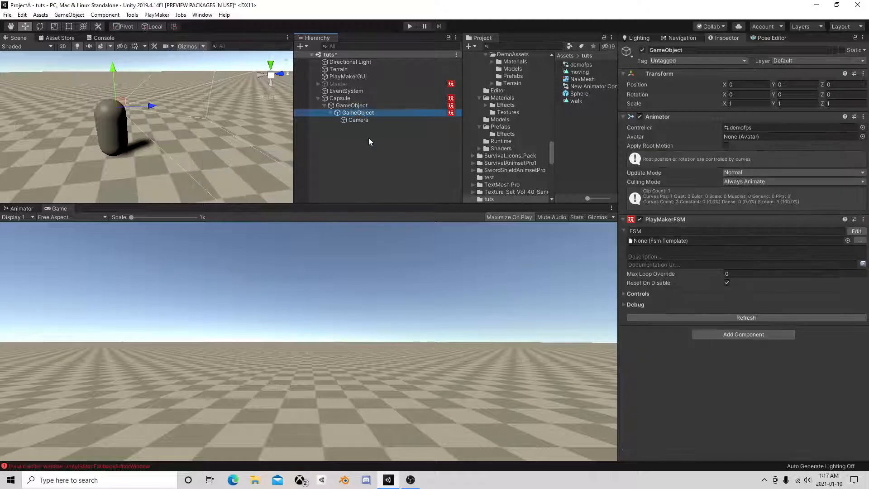
{"action": "left_click", "coordinate": [360, 121]}
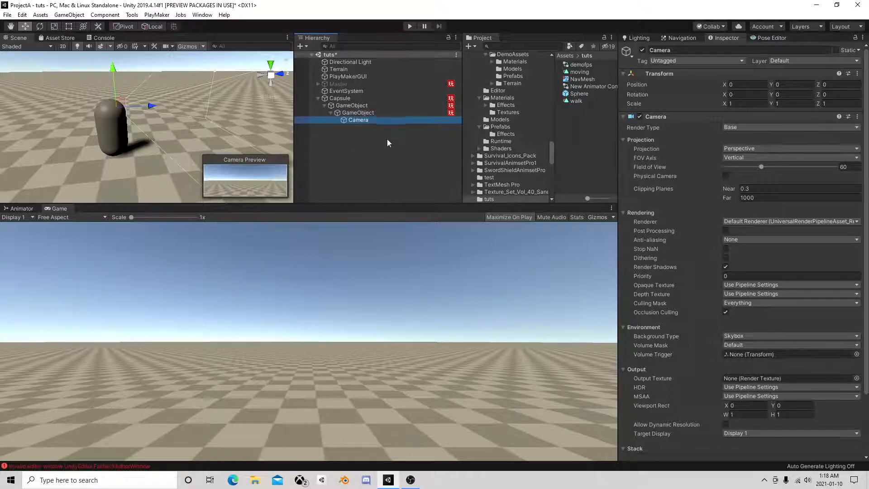
{"action": "left_click", "coordinate": [352, 112]}
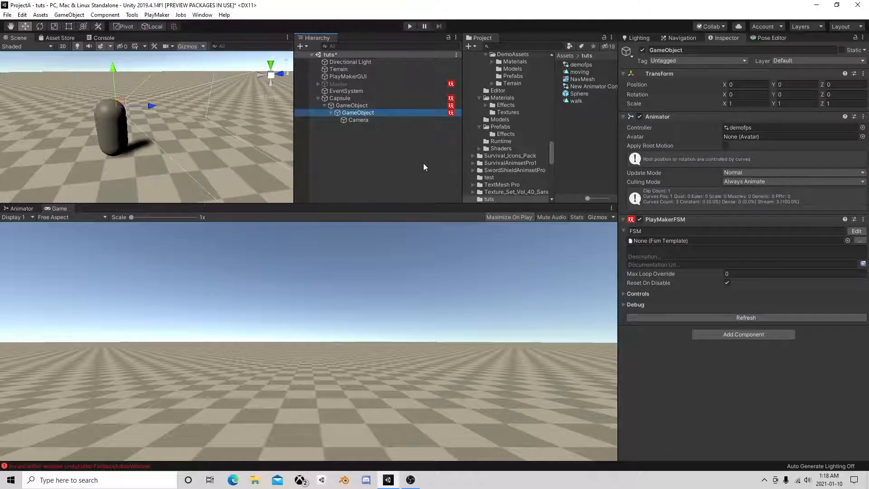
{"action": "left_click", "coordinate": [359, 120]}
{"action": "left_click", "coordinate": [361, 113]}
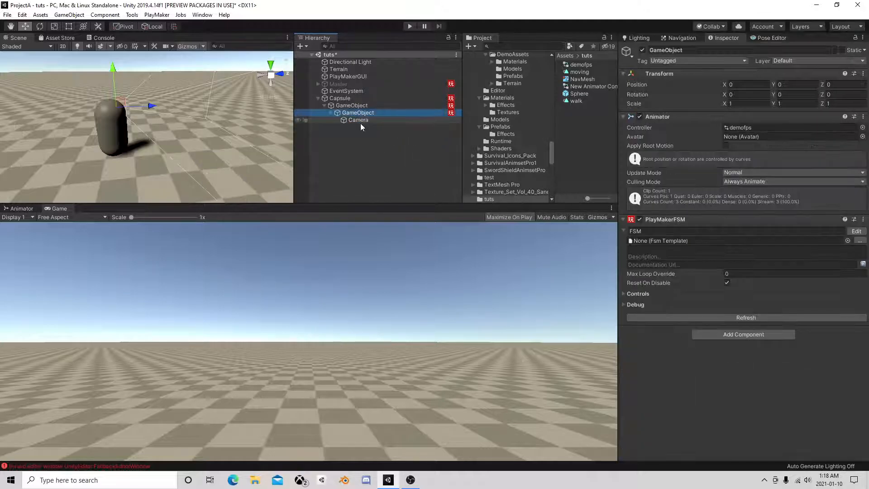
{"action": "left_click", "coordinate": [358, 120]}
{"action": "right_click", "coordinate": [360, 121]}
{"action": "left_click", "coordinate": [345, 134]}
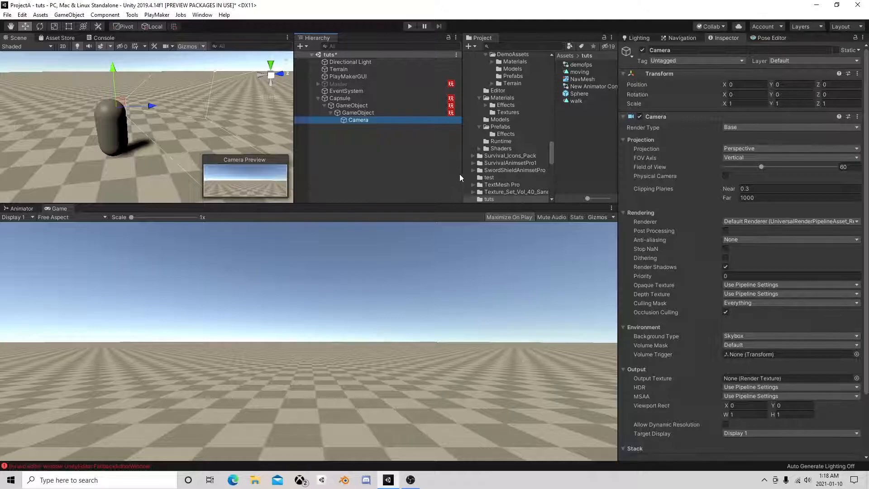
{"action": "left_click", "coordinate": [410, 480]}
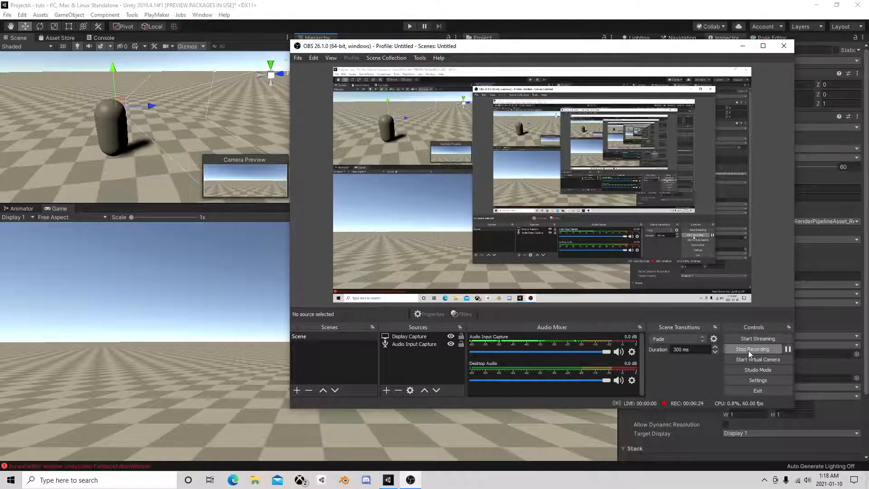